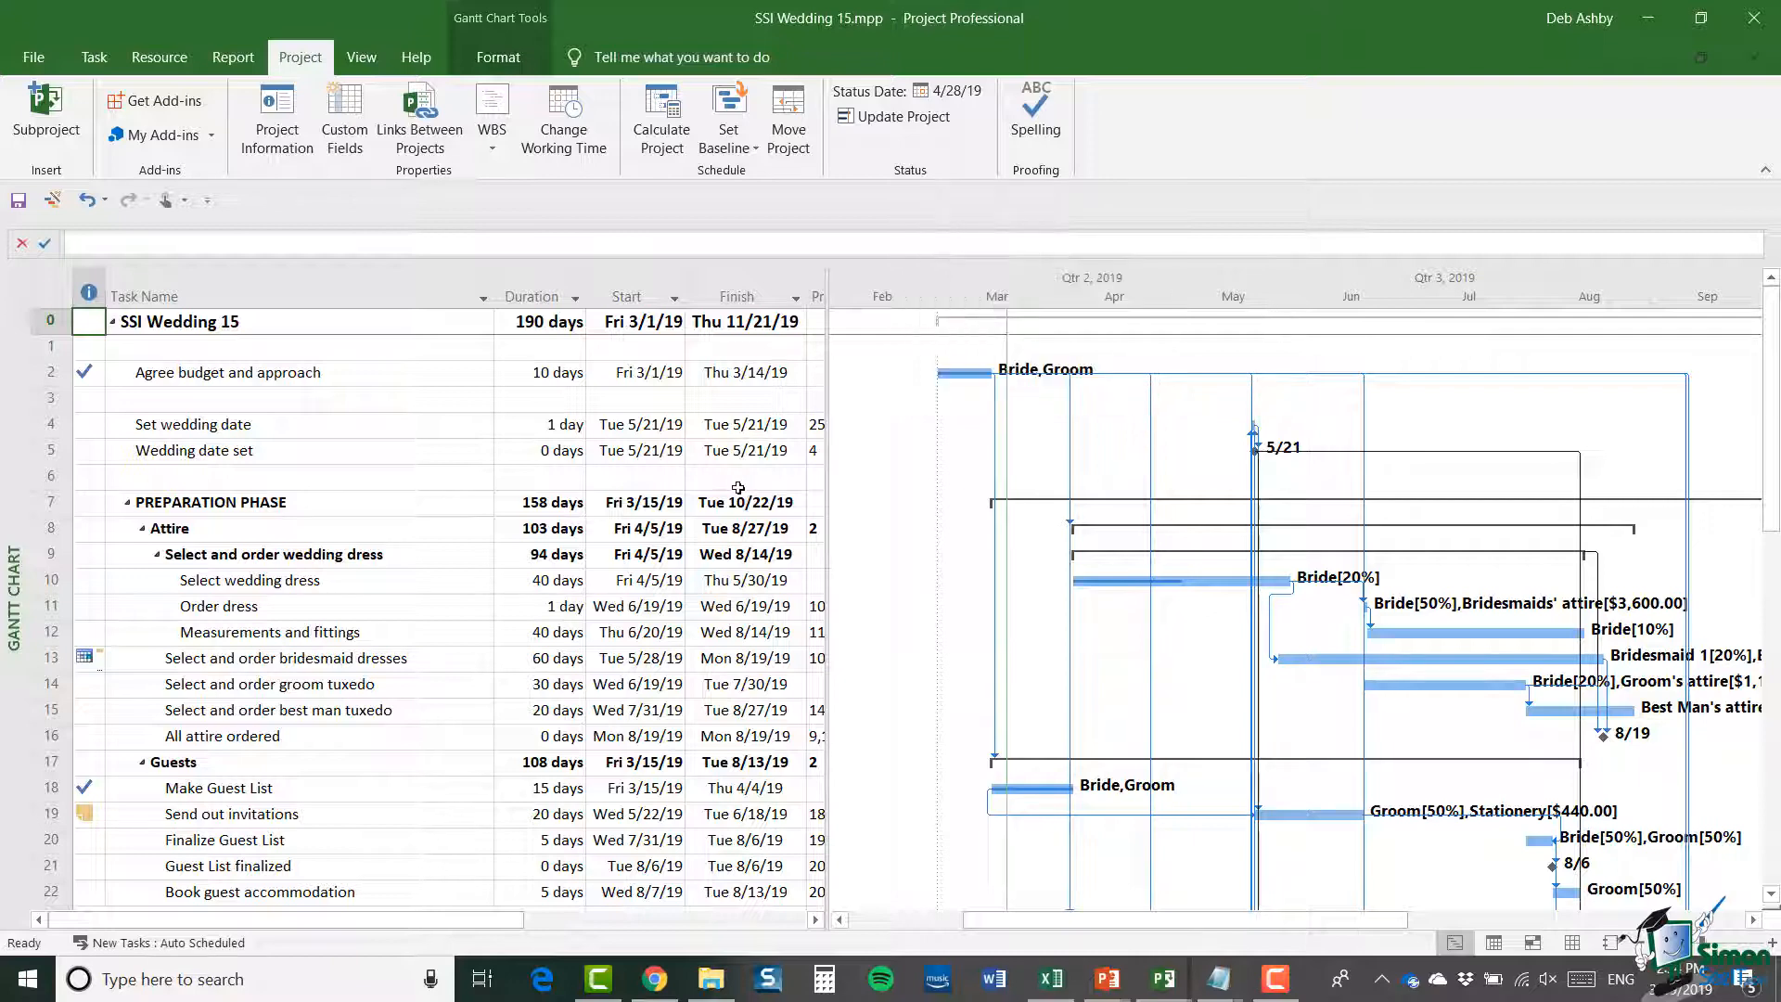
Review the project statistics for the SSI Wedding 15 project and close them.
left_click(269, 119)
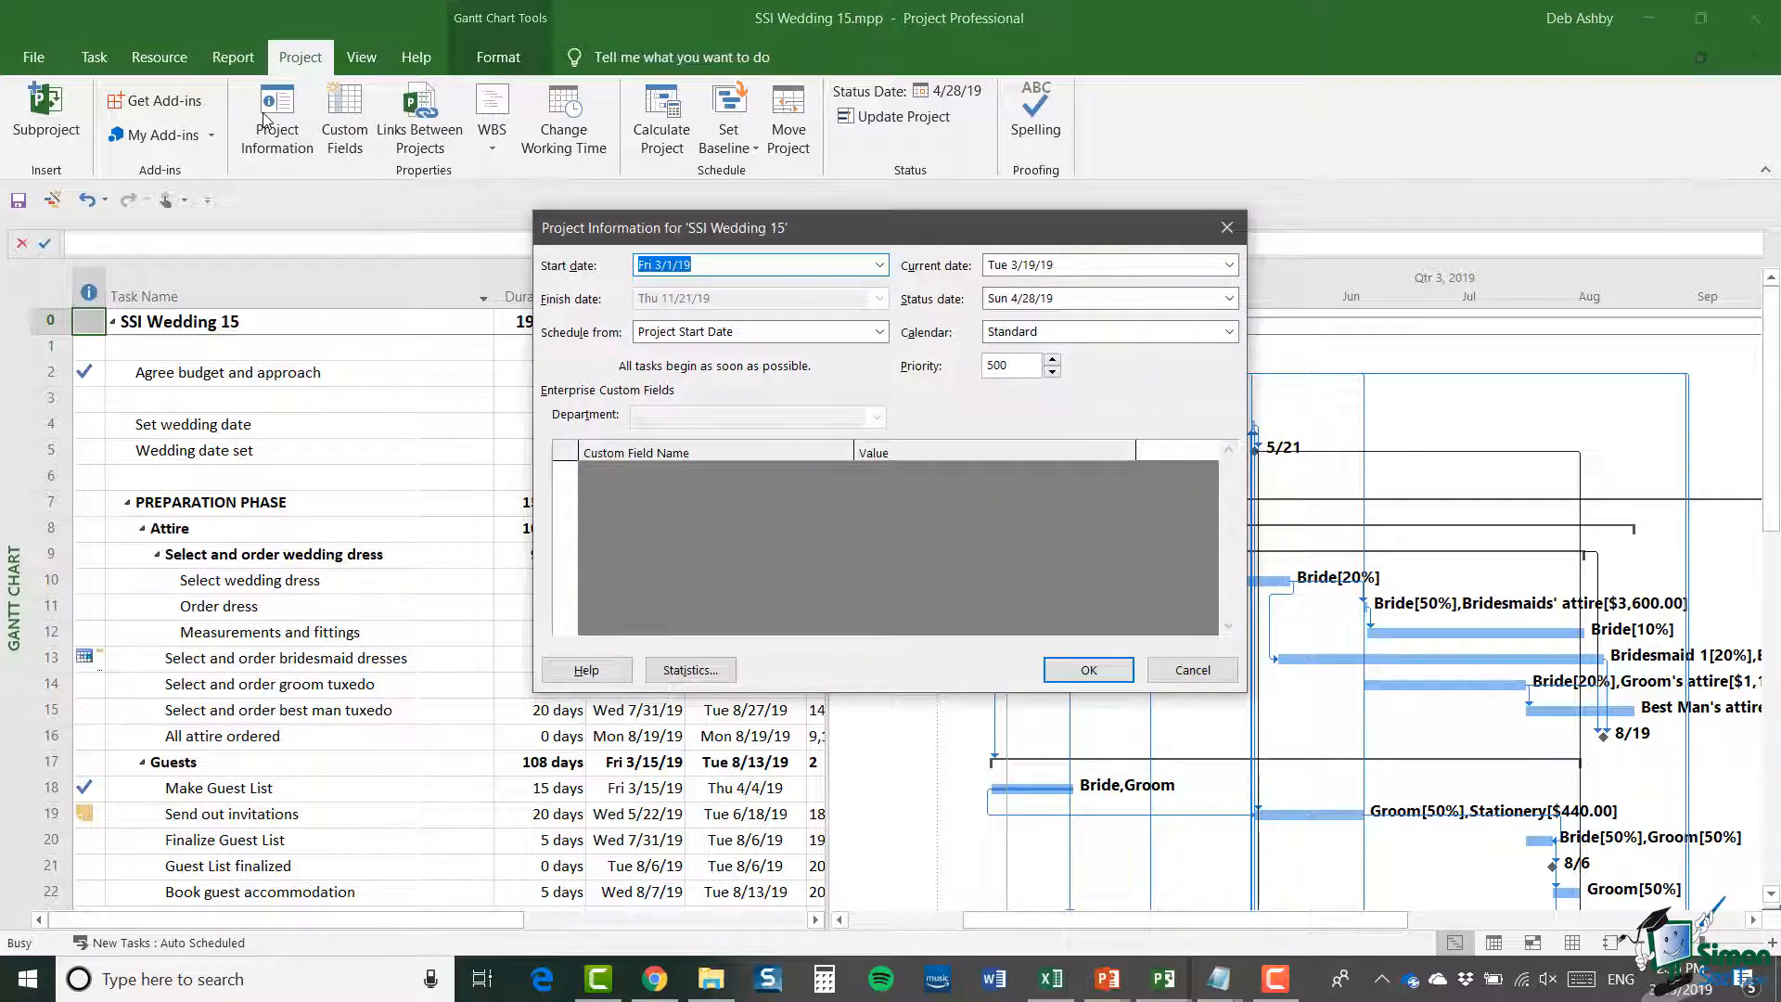
left_click(690, 671)
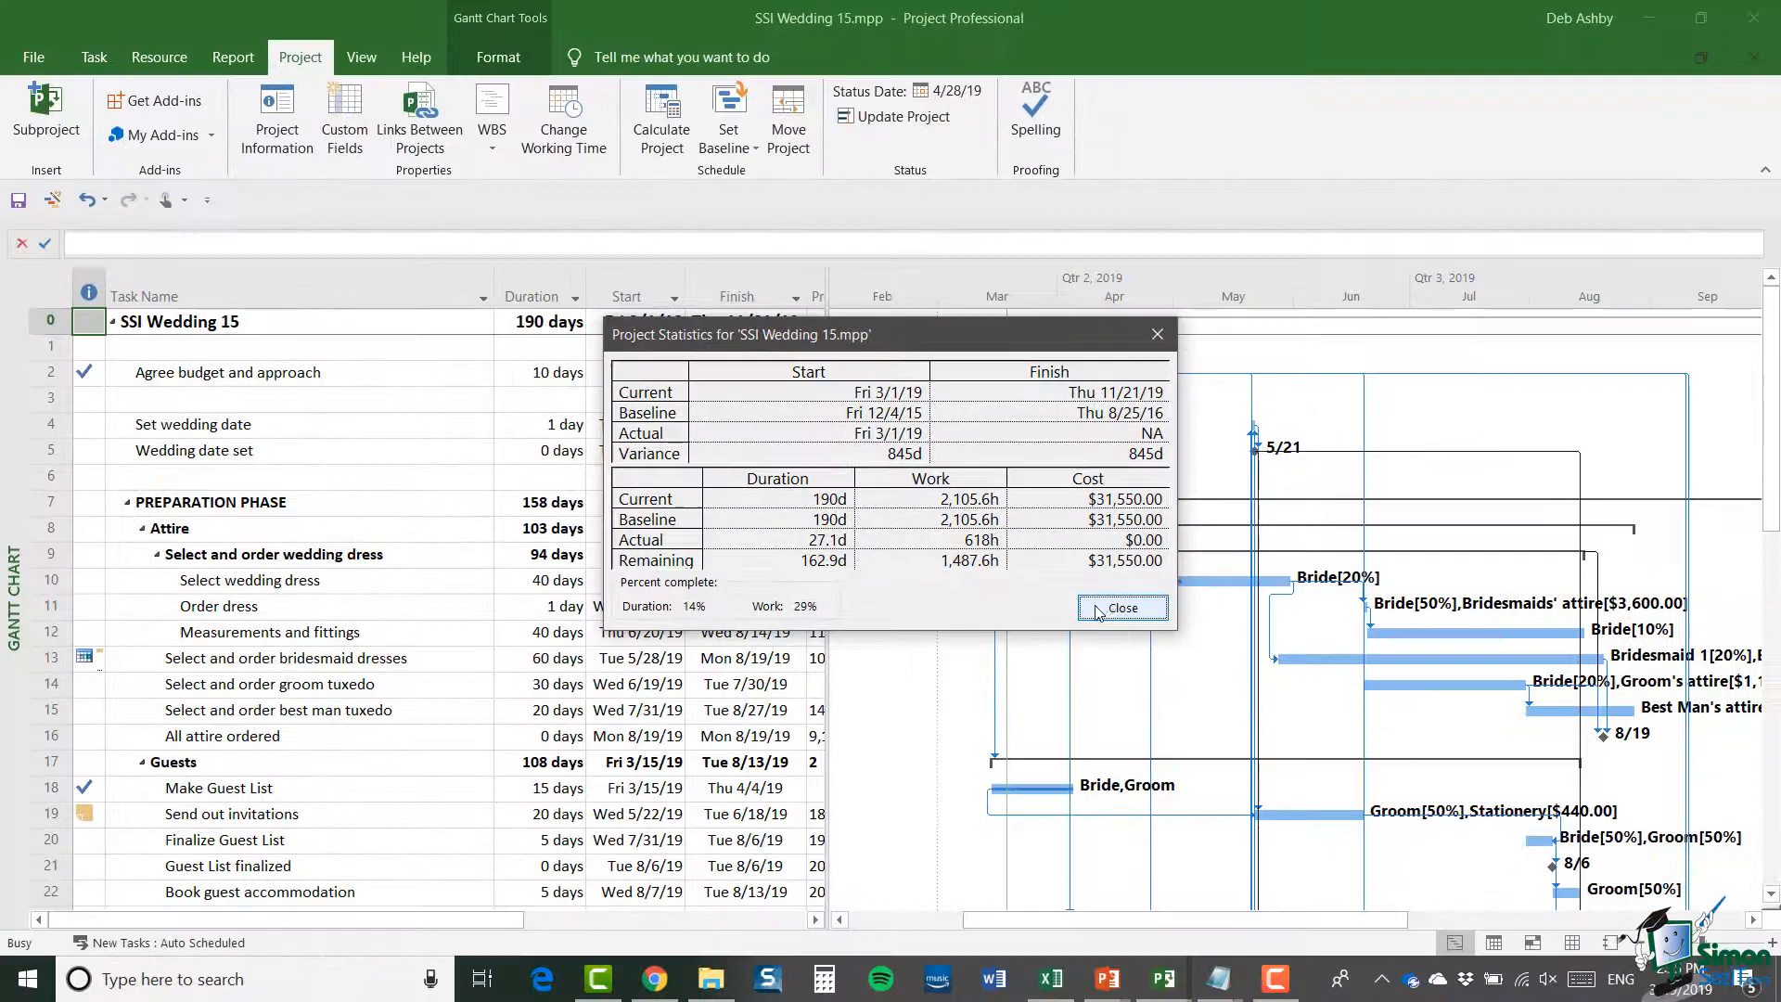
left_click(1097, 612)
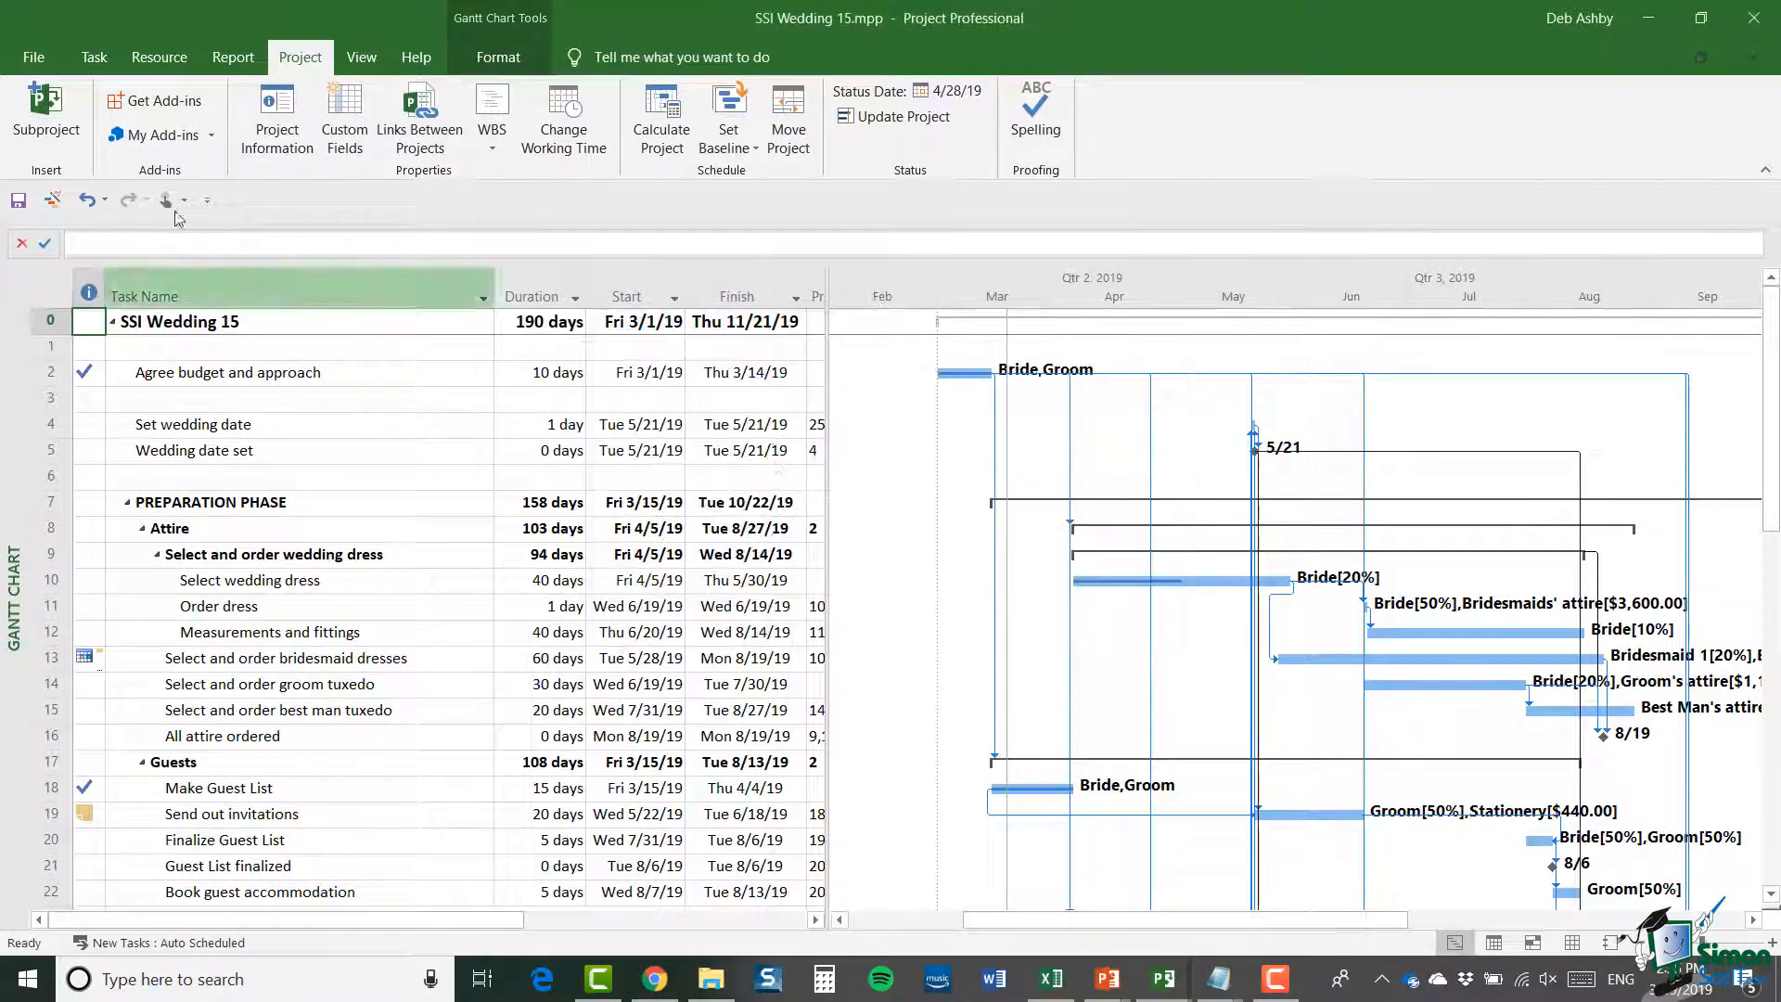
Set the project's current date to Wed 6/19/19 in its project information.
left_click(297, 124)
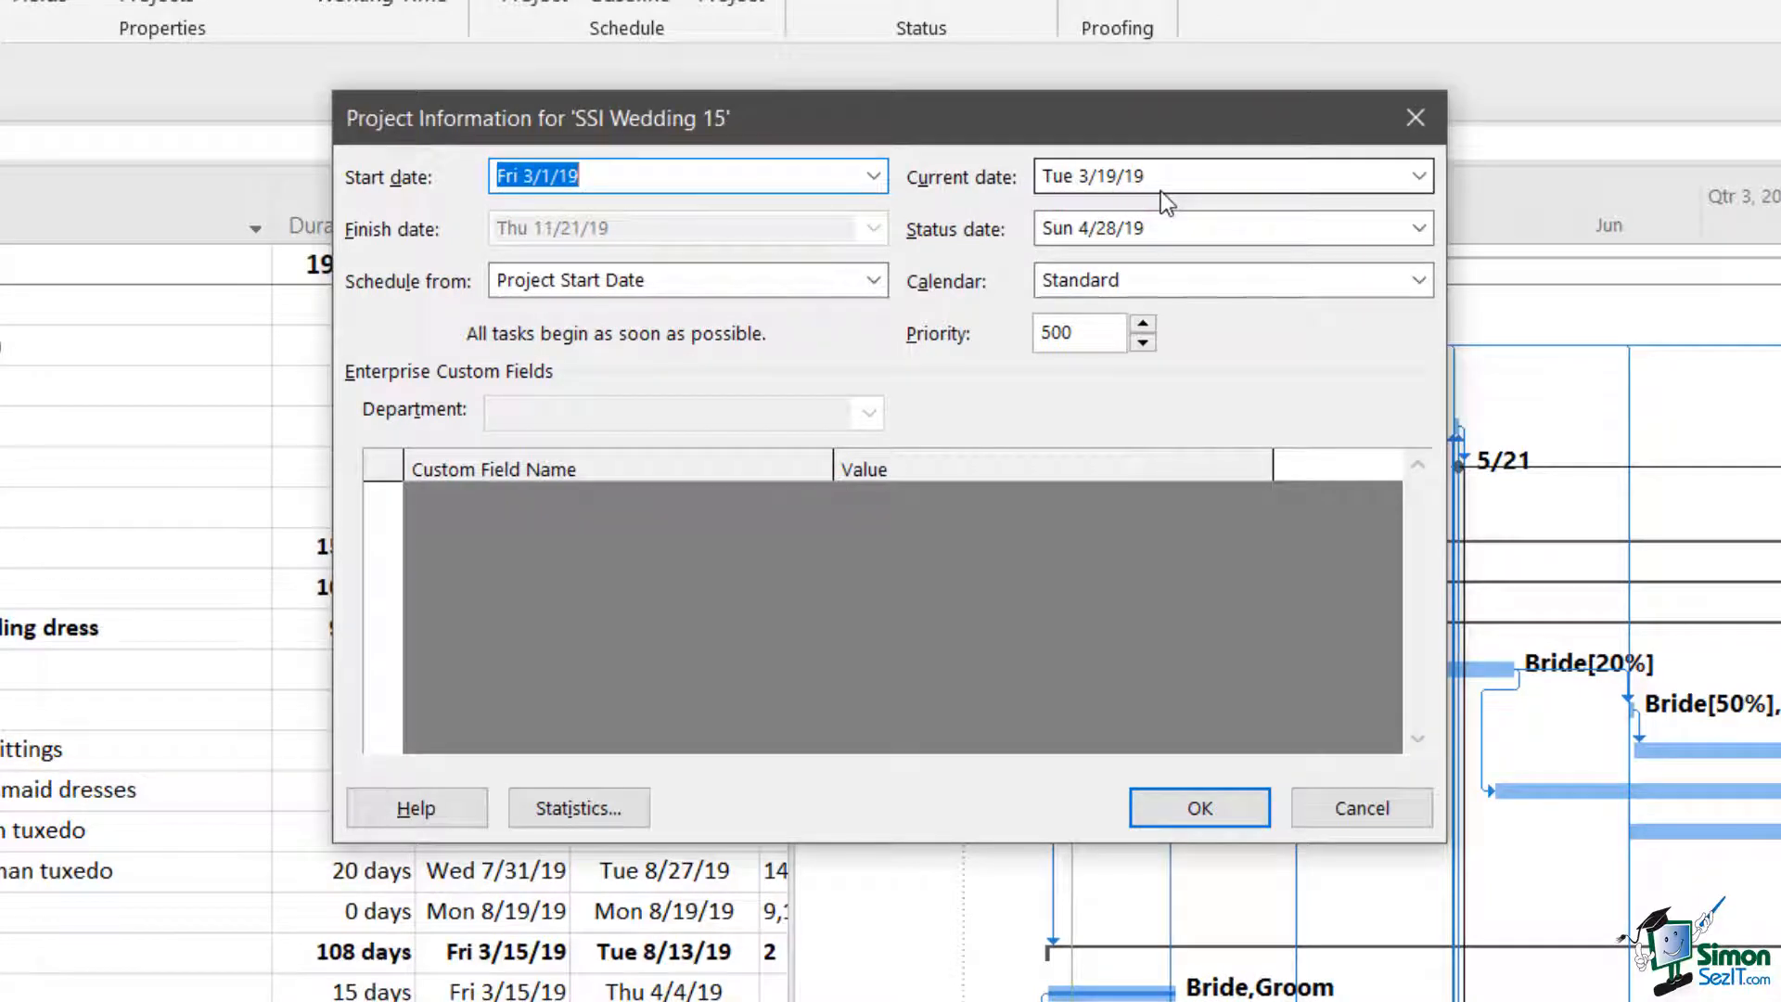
left_click(1421, 178)
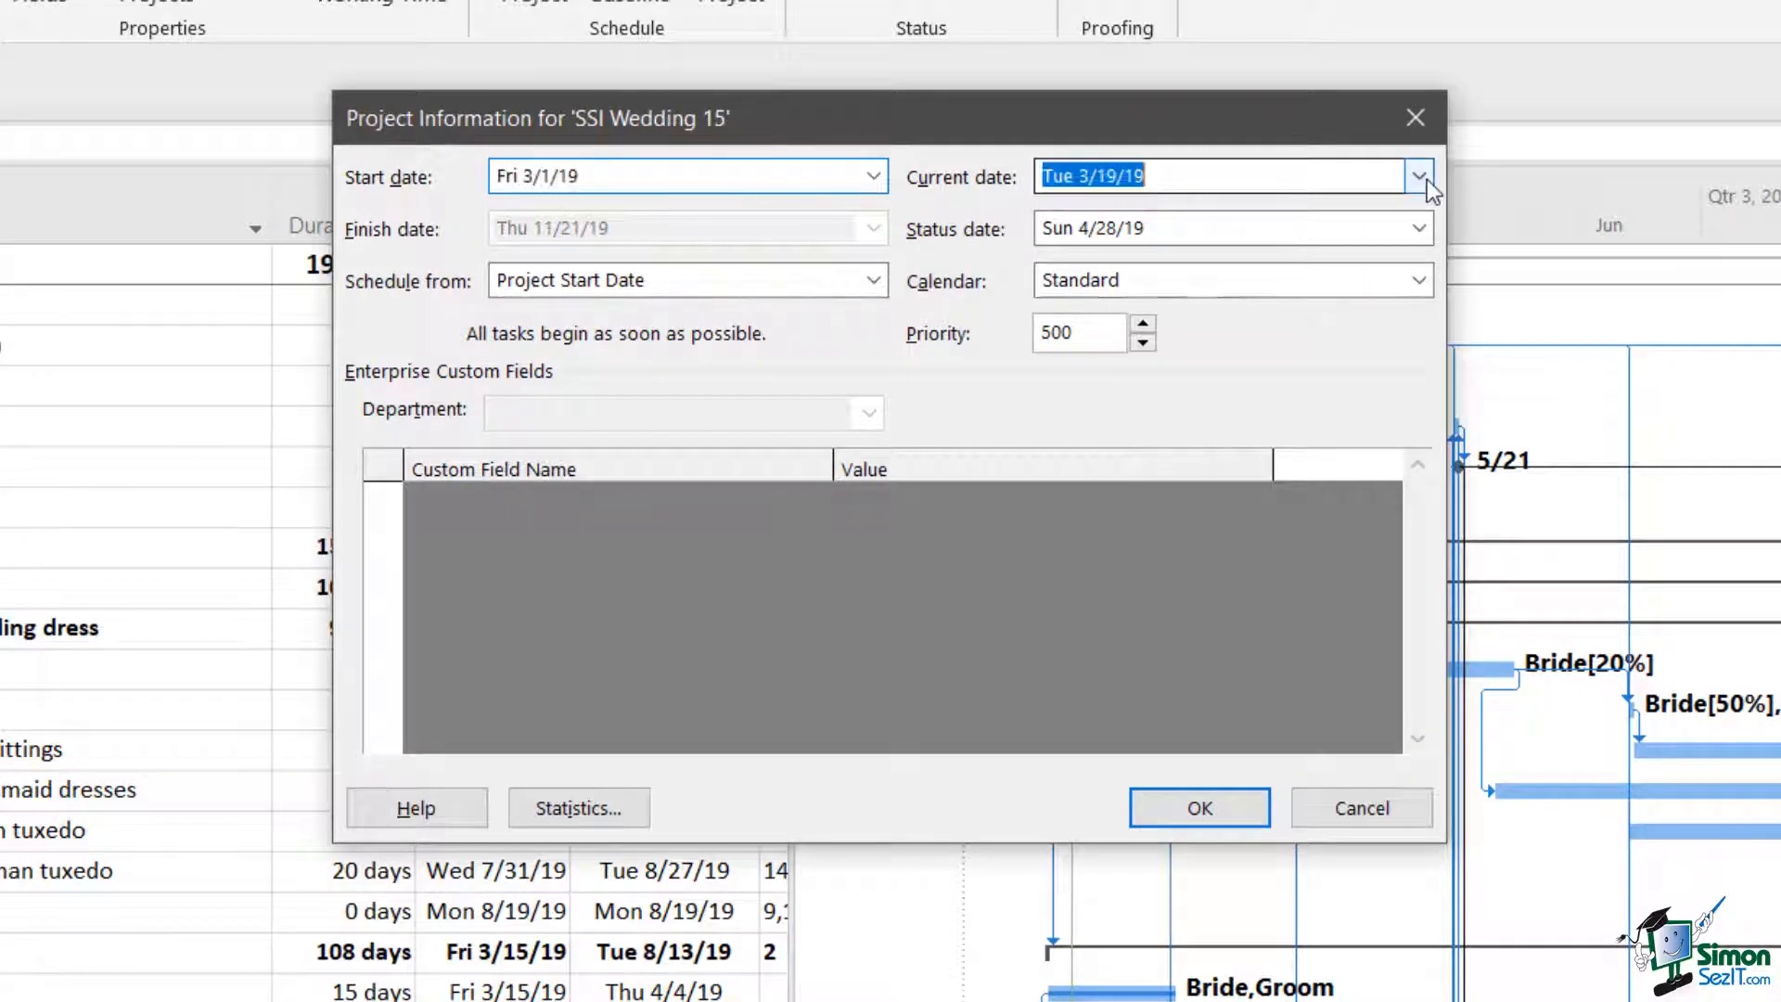
left_click(1421, 178)
left_click(1412, 218)
left_click(1411, 219)
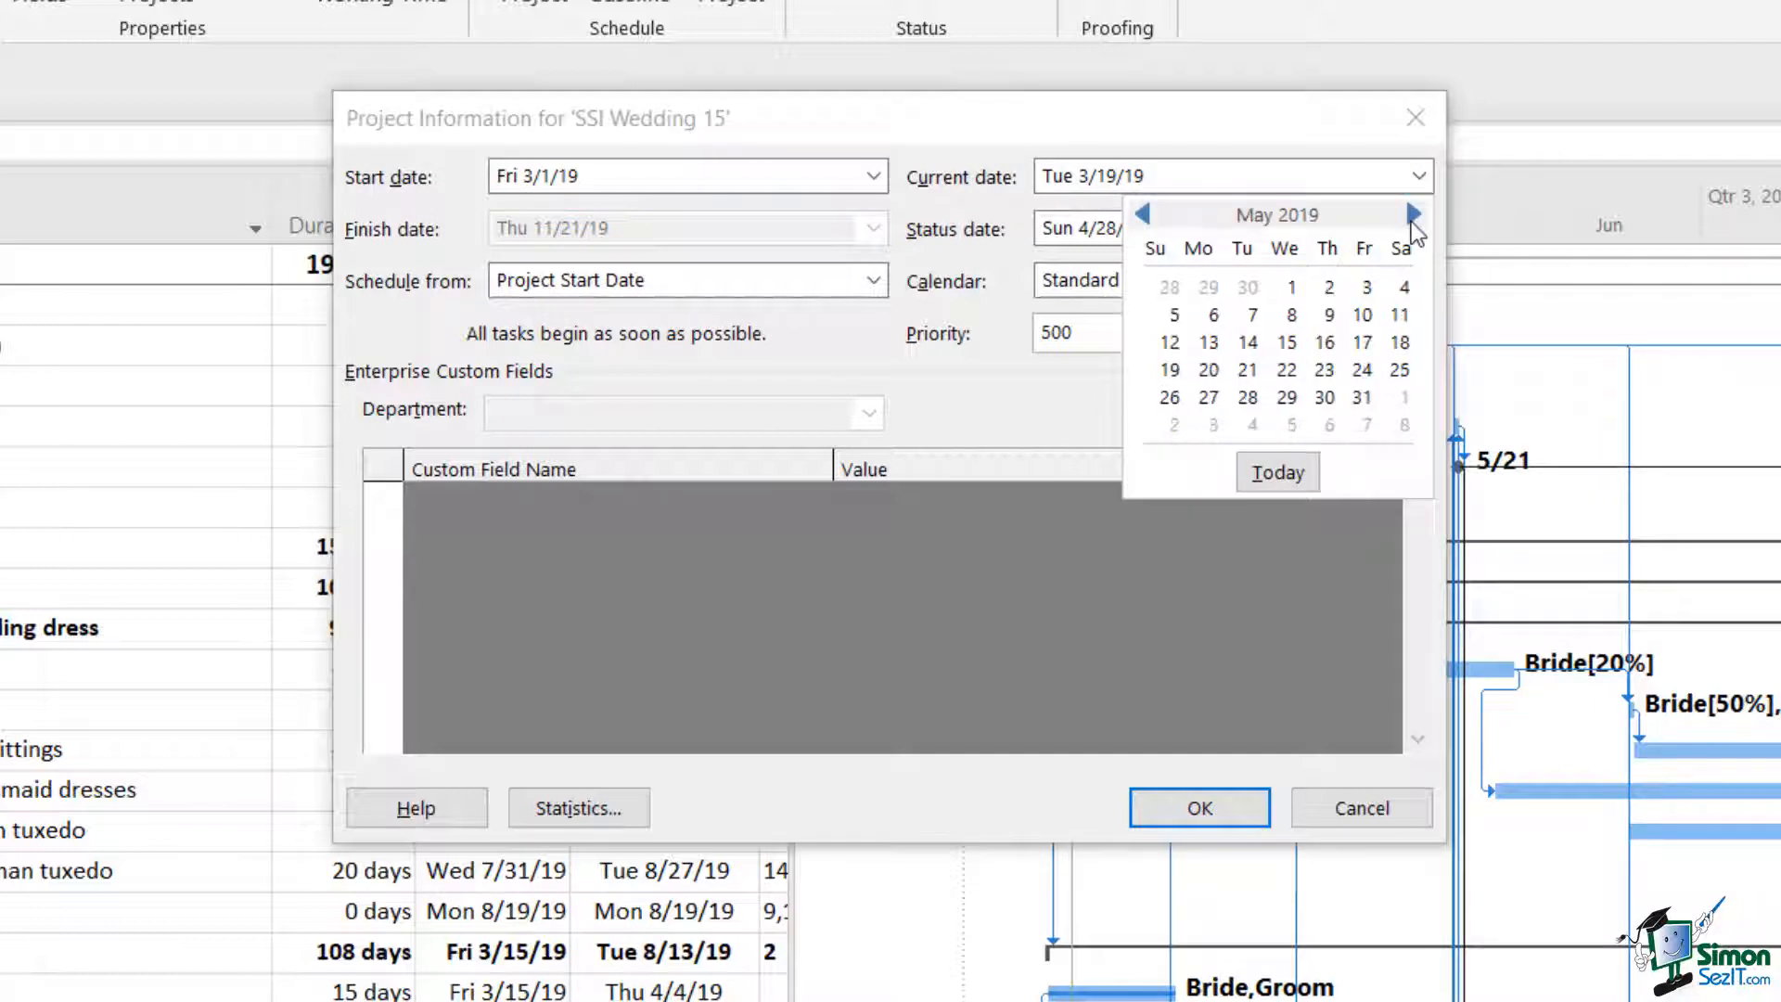
left_click(1412, 215)
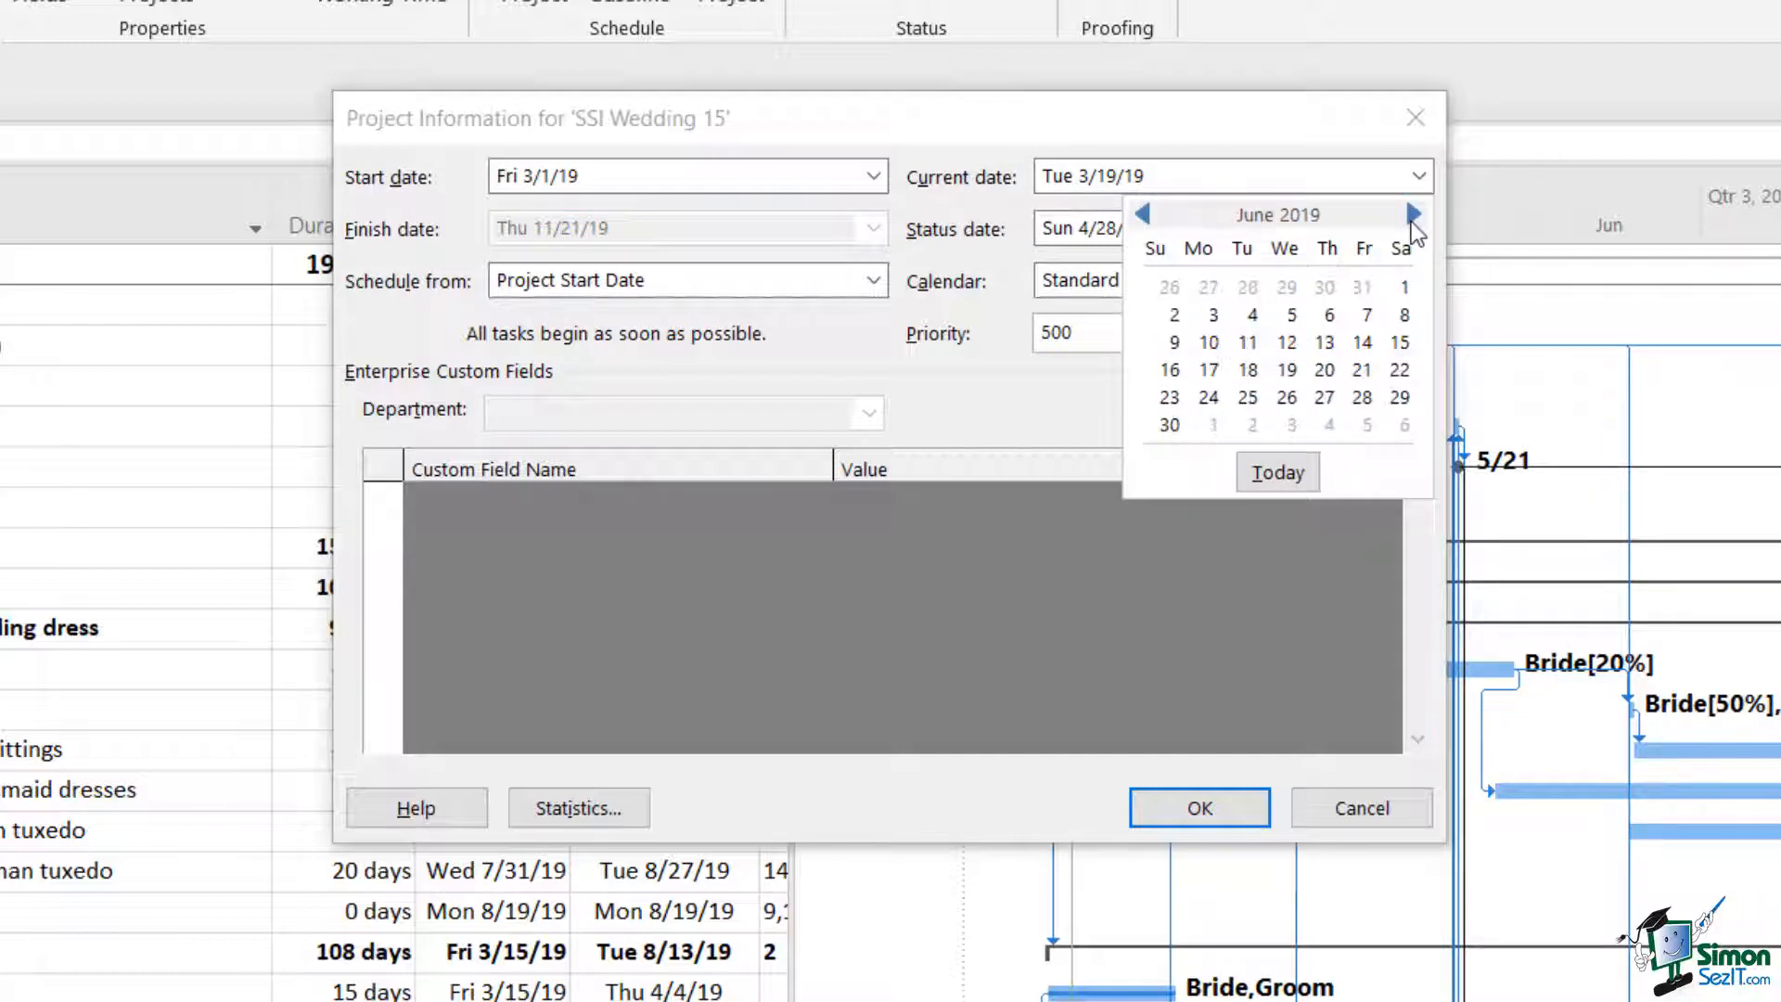
left_click(1287, 371)
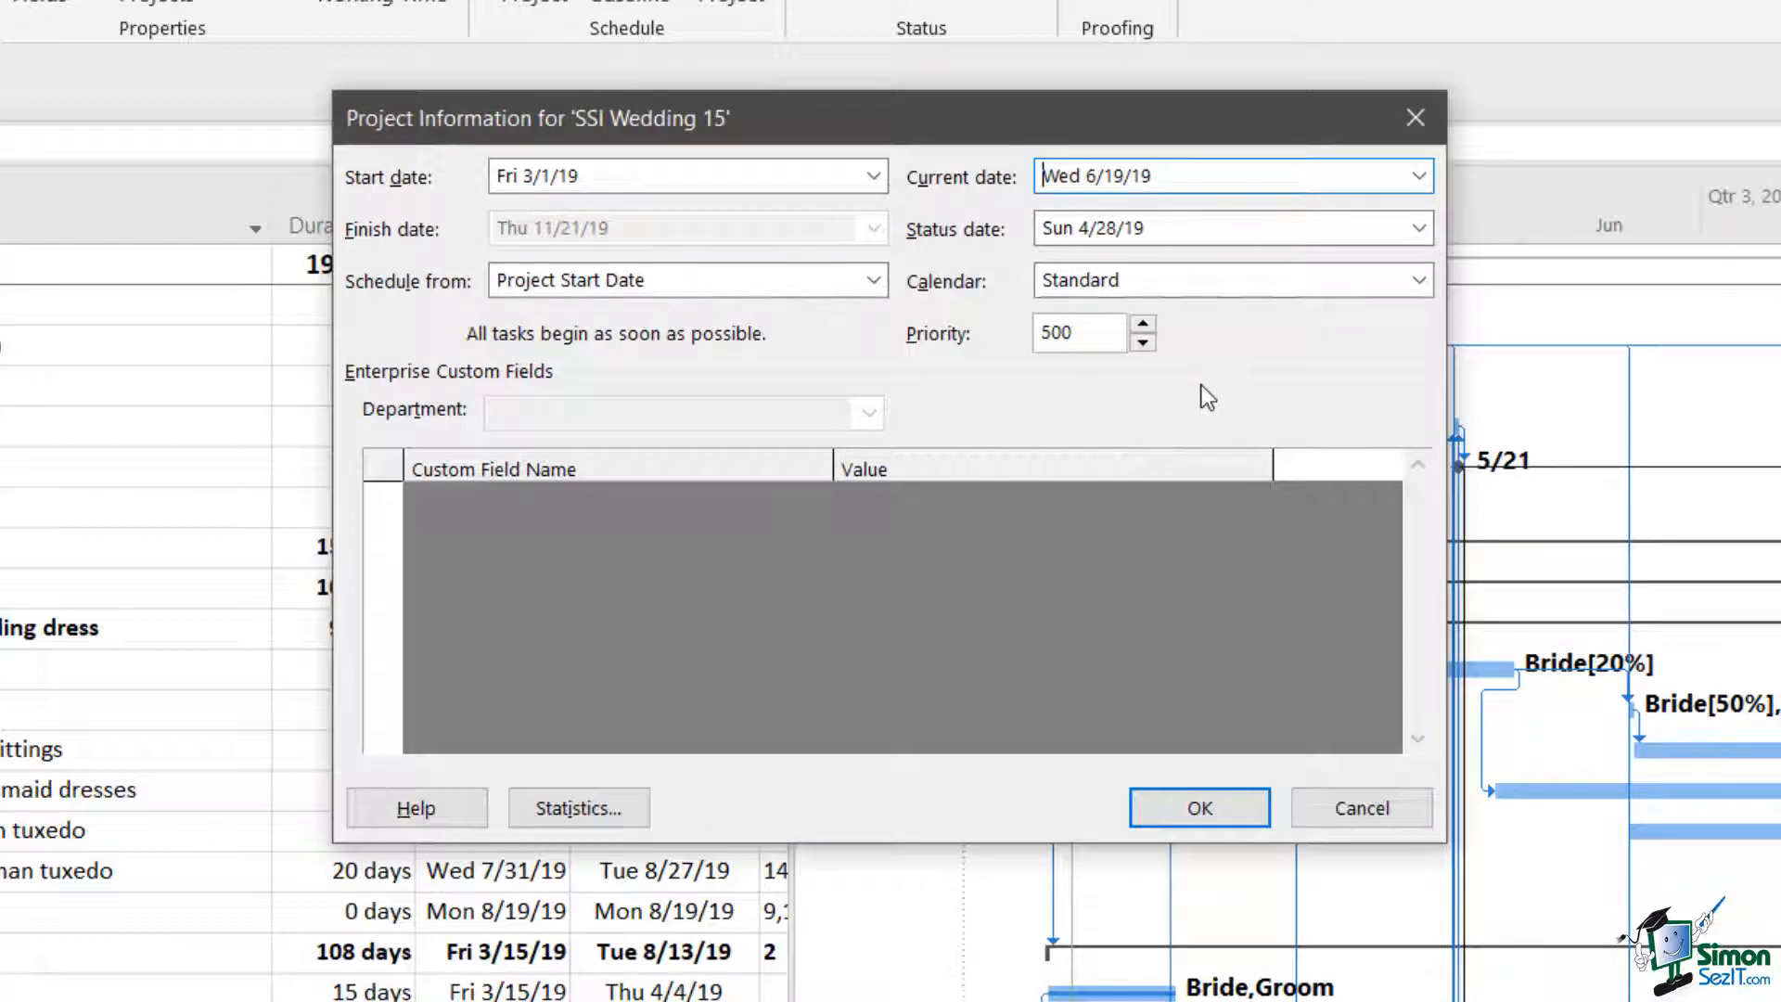
Set the project's status date to Fri 5/31/19 and apply the project information changes.
left_click(1420, 229)
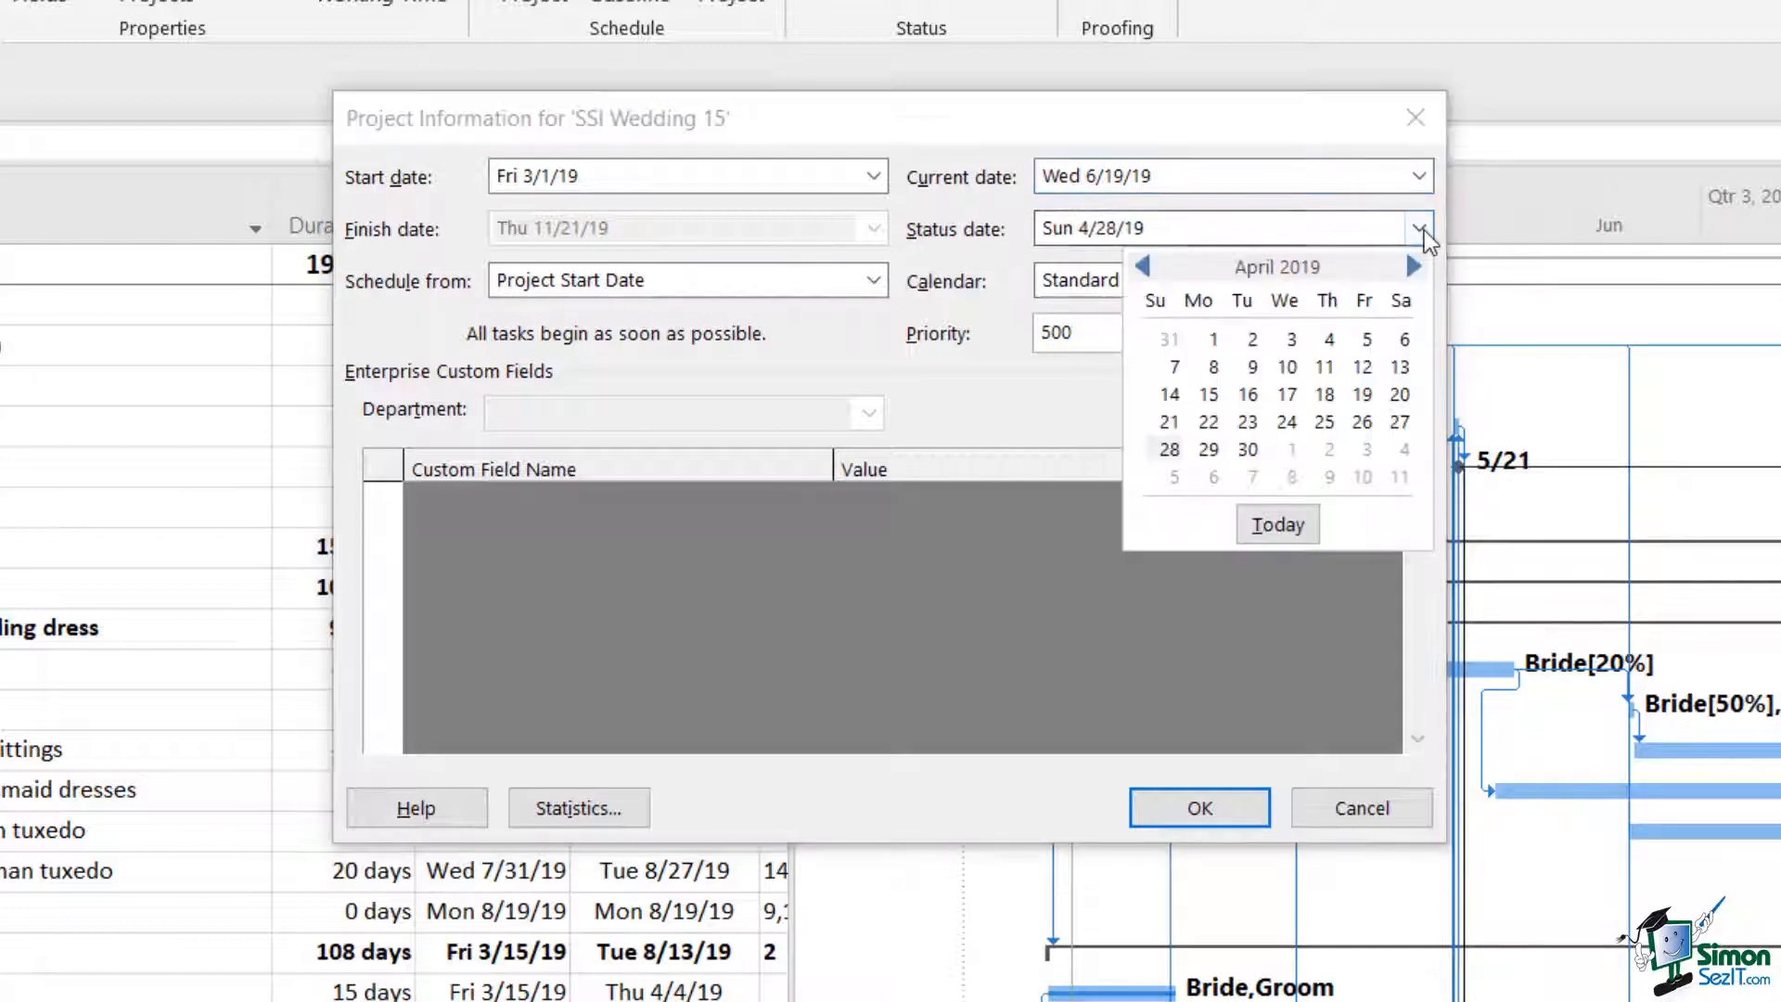
left_click(1414, 266)
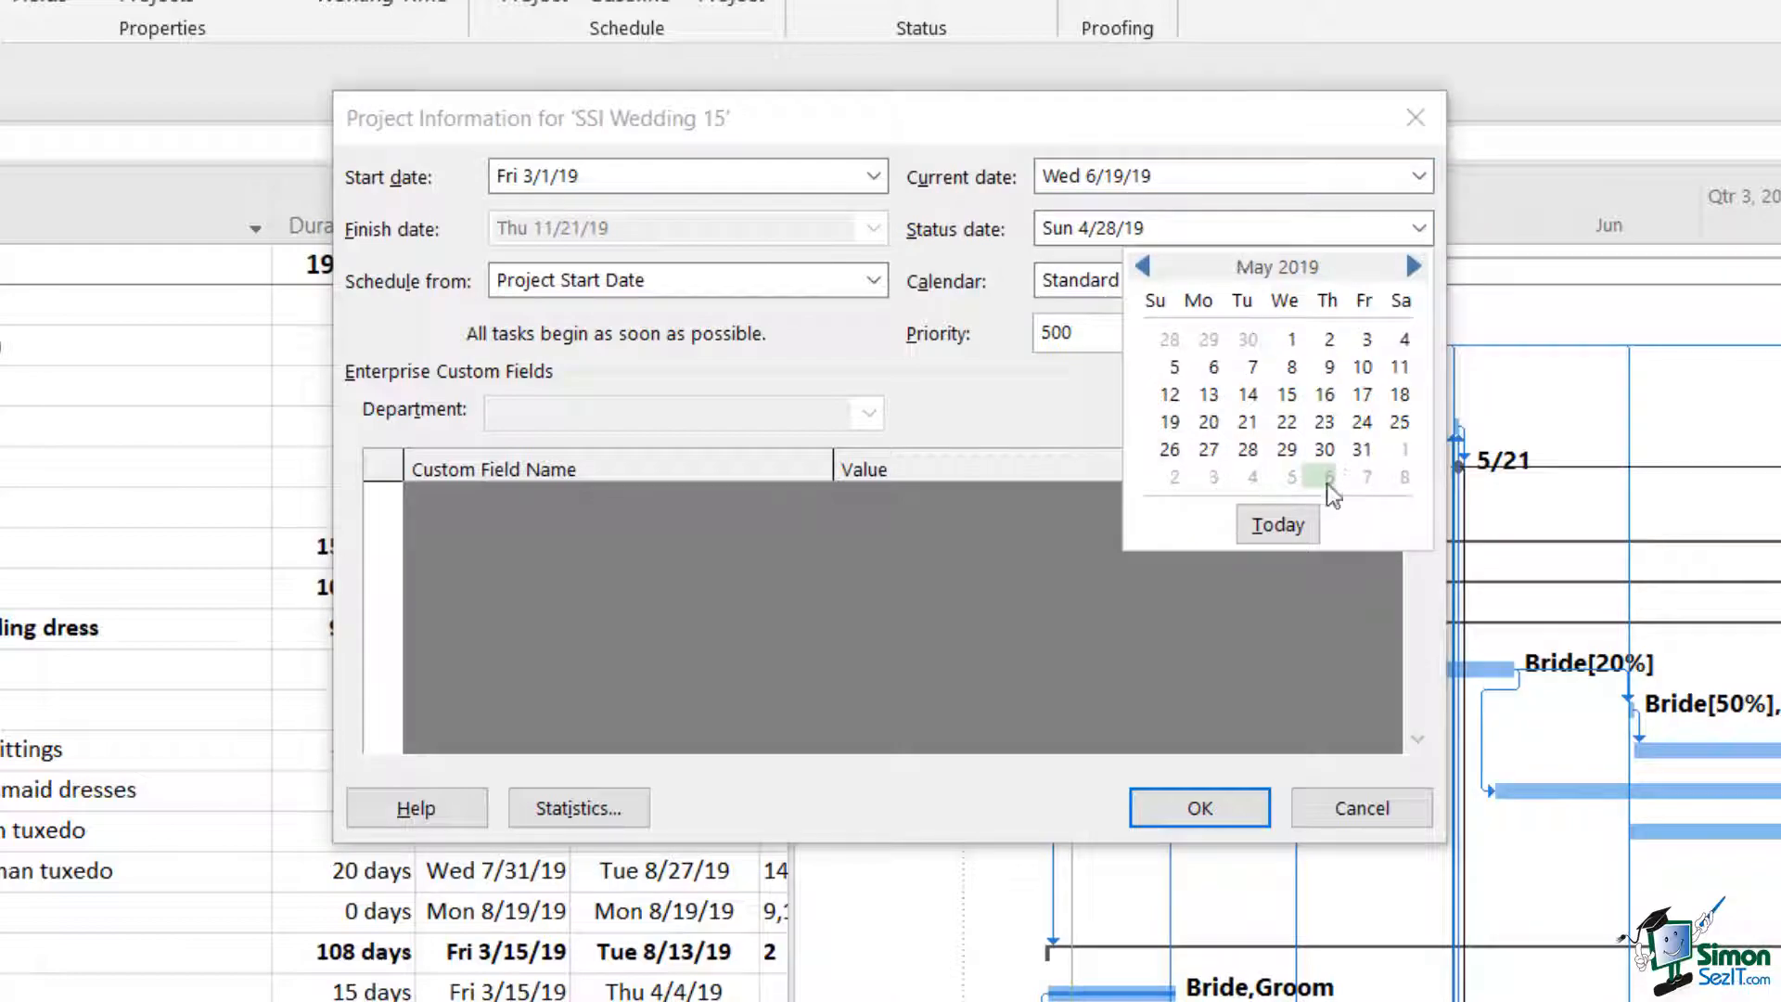
left_click(1362, 450)
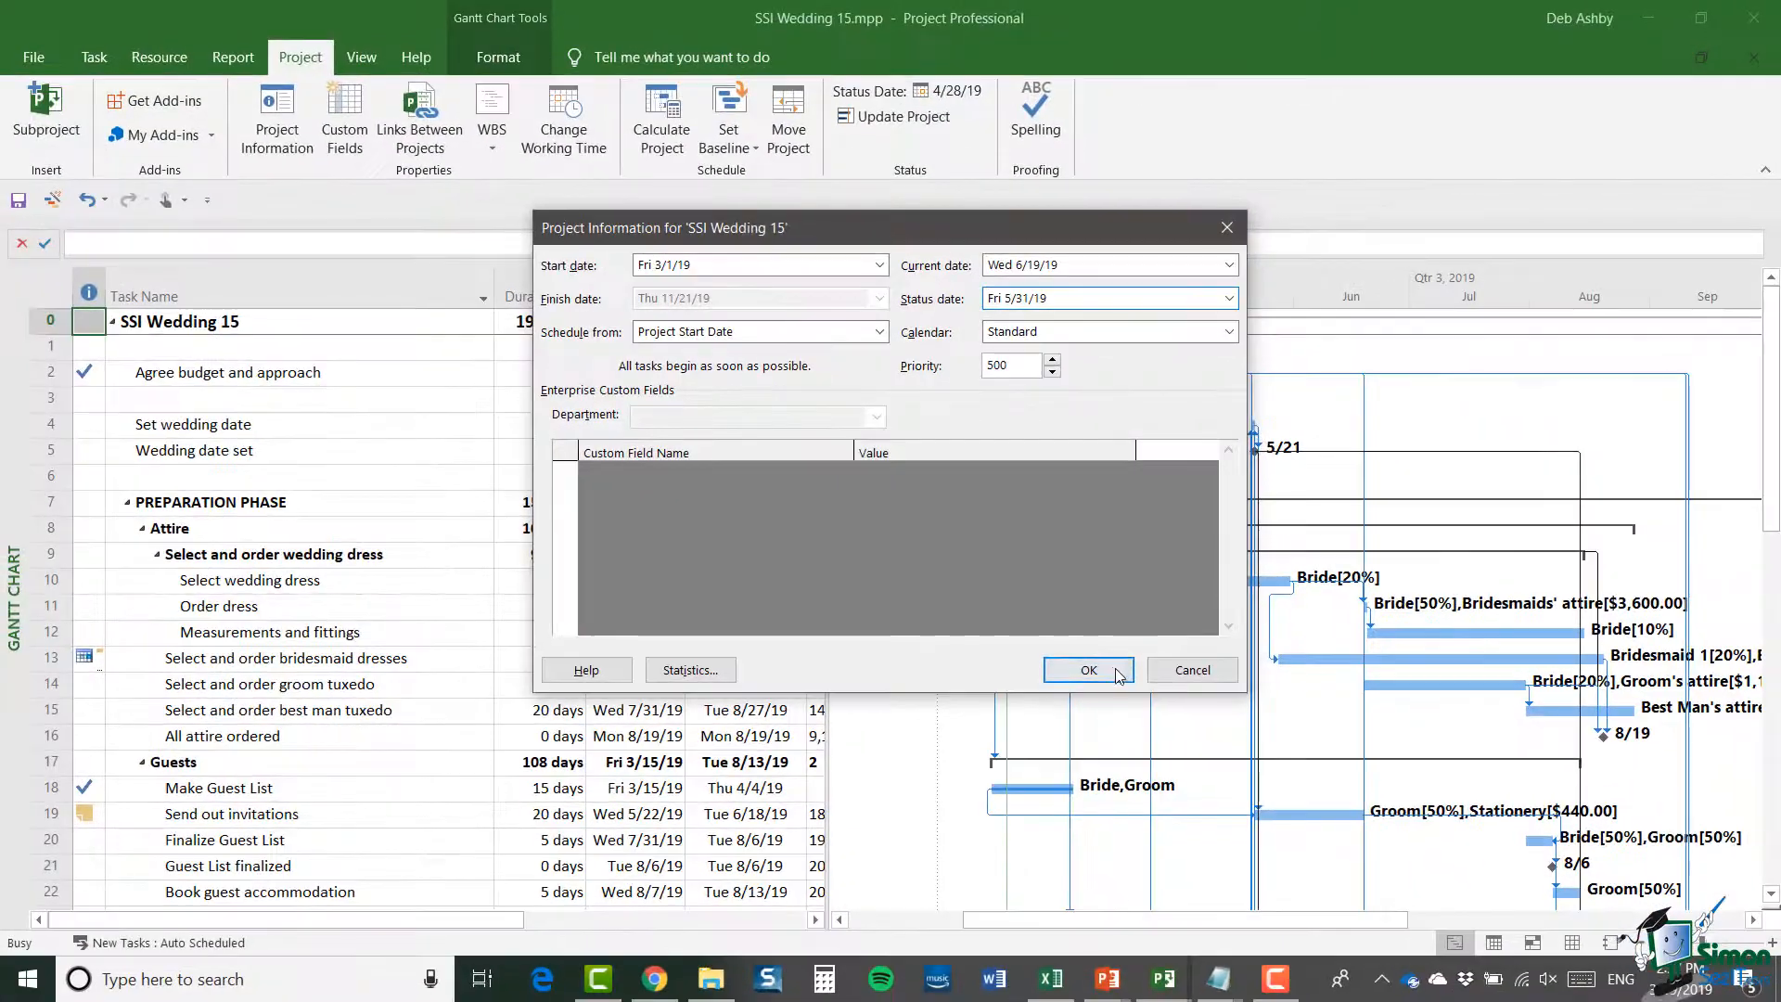
left_click(1087, 669)
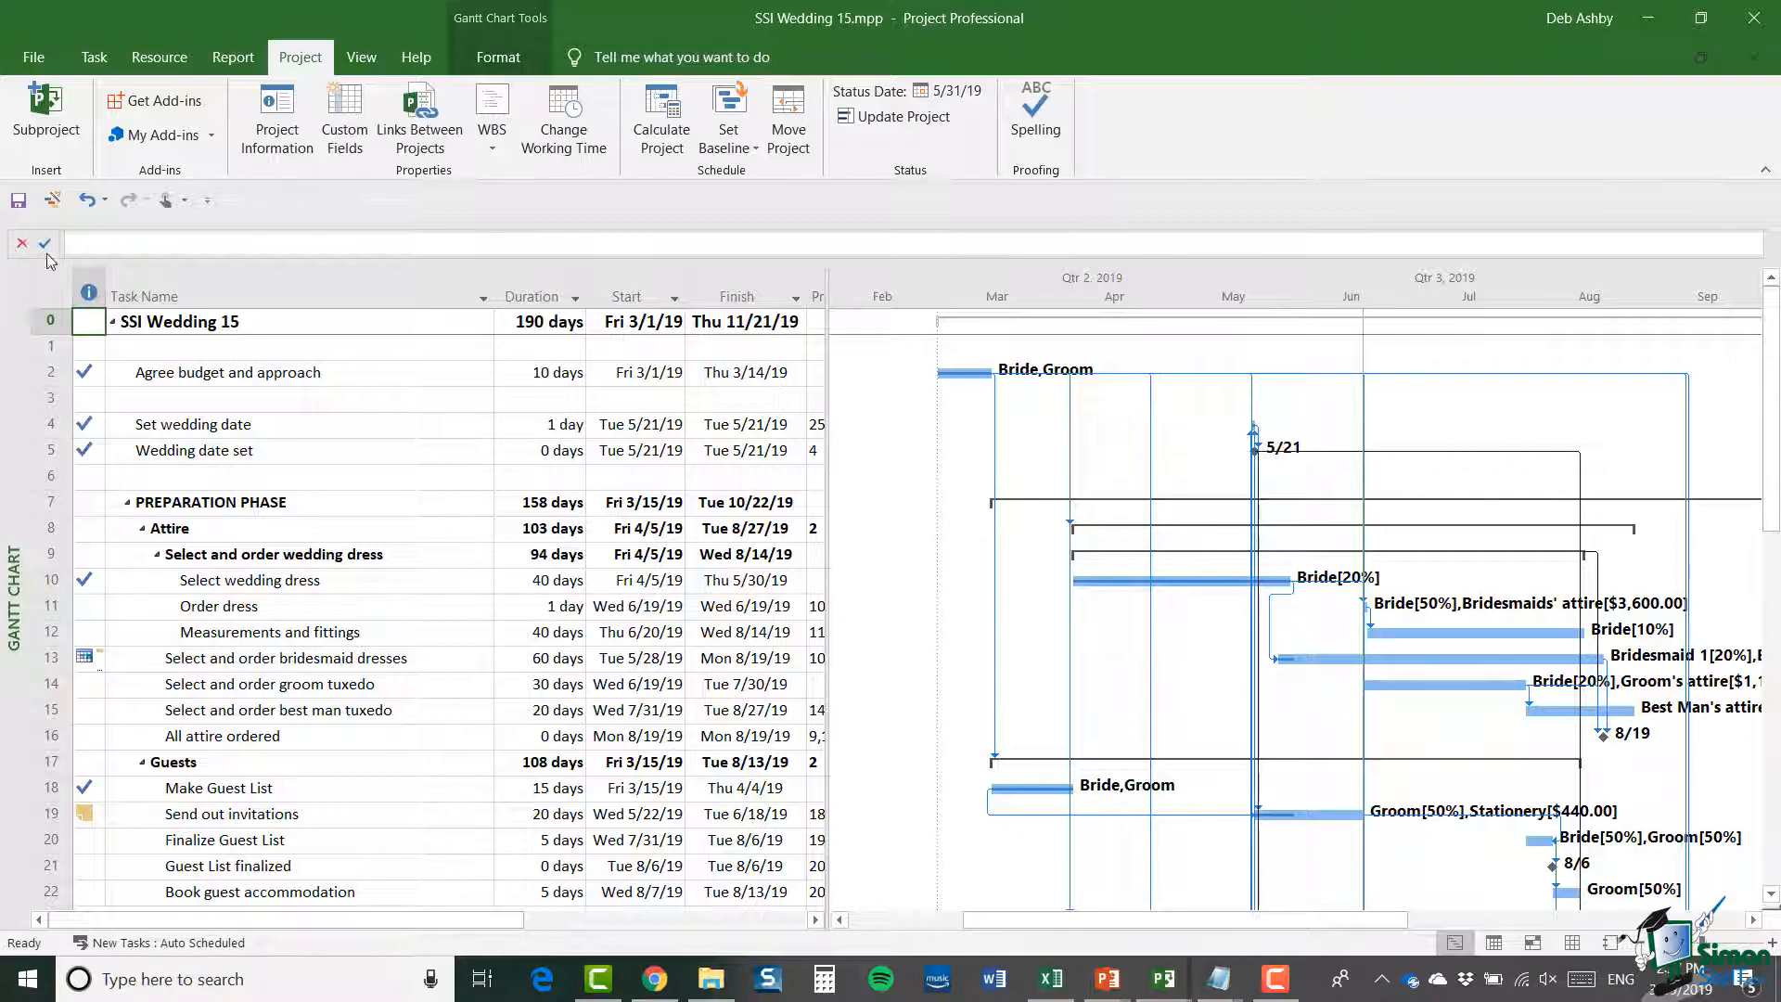
Check the project statistics again following the current and status date changes.
left_click(274, 116)
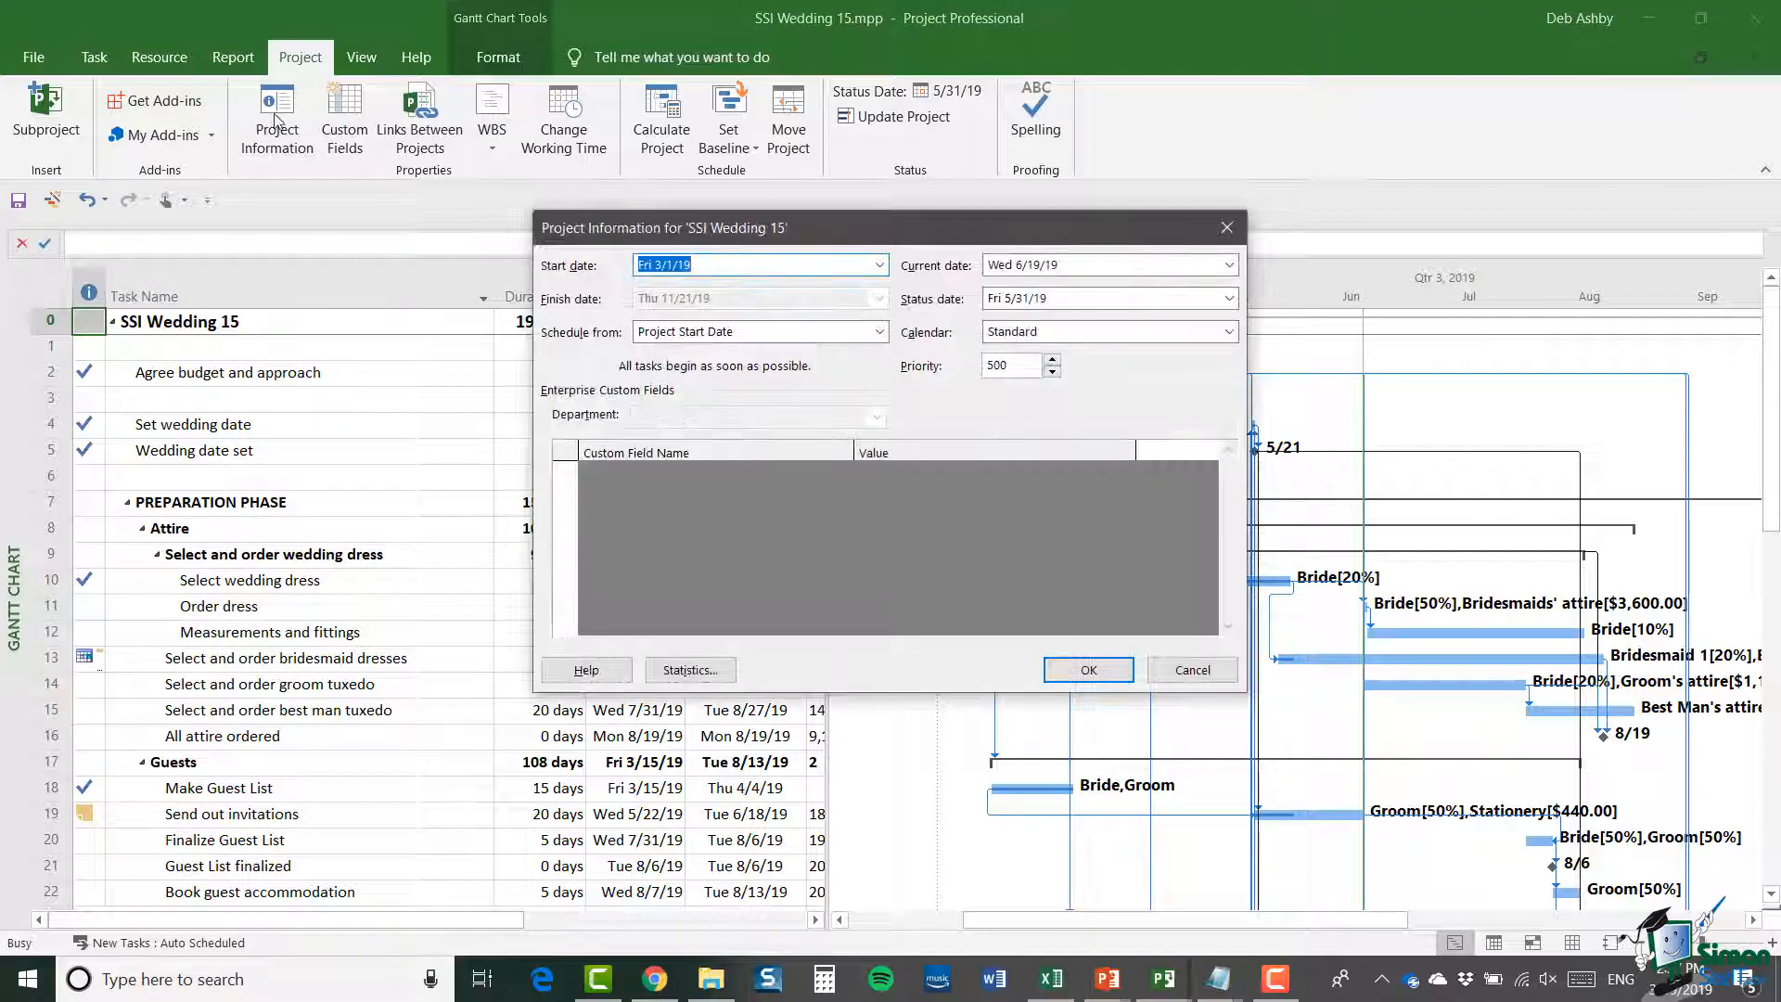
left_click(687, 670)
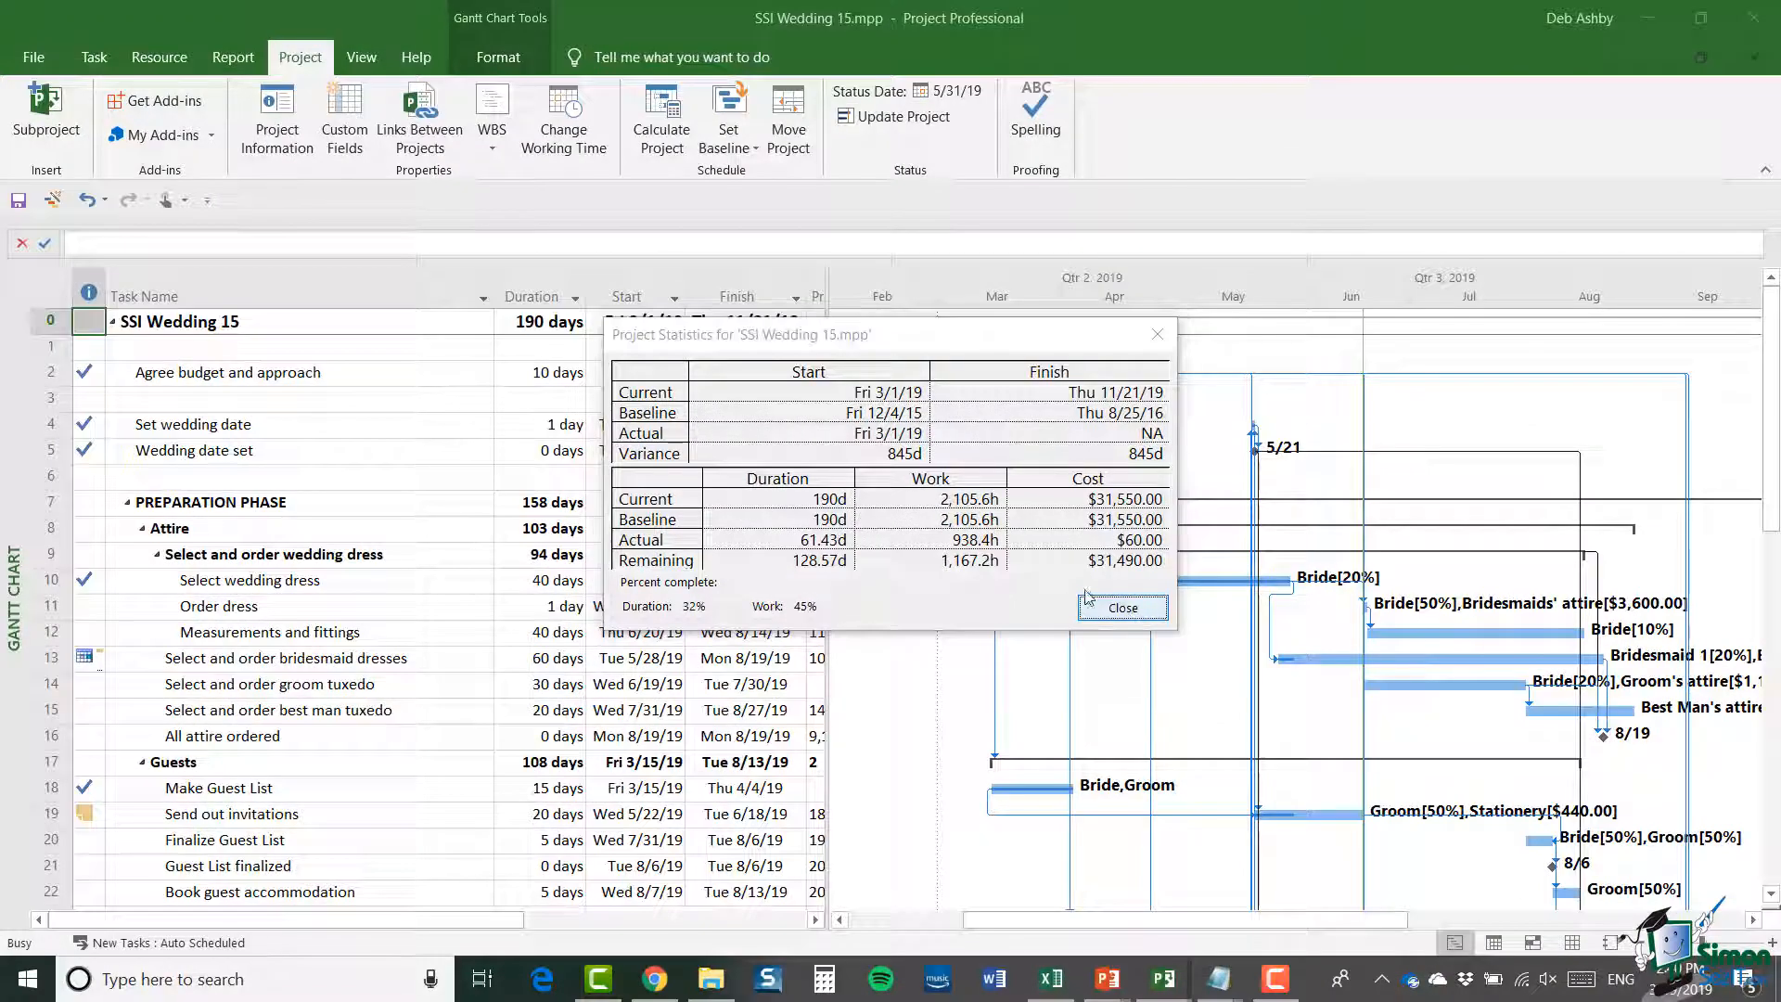
left_click(1087, 599)
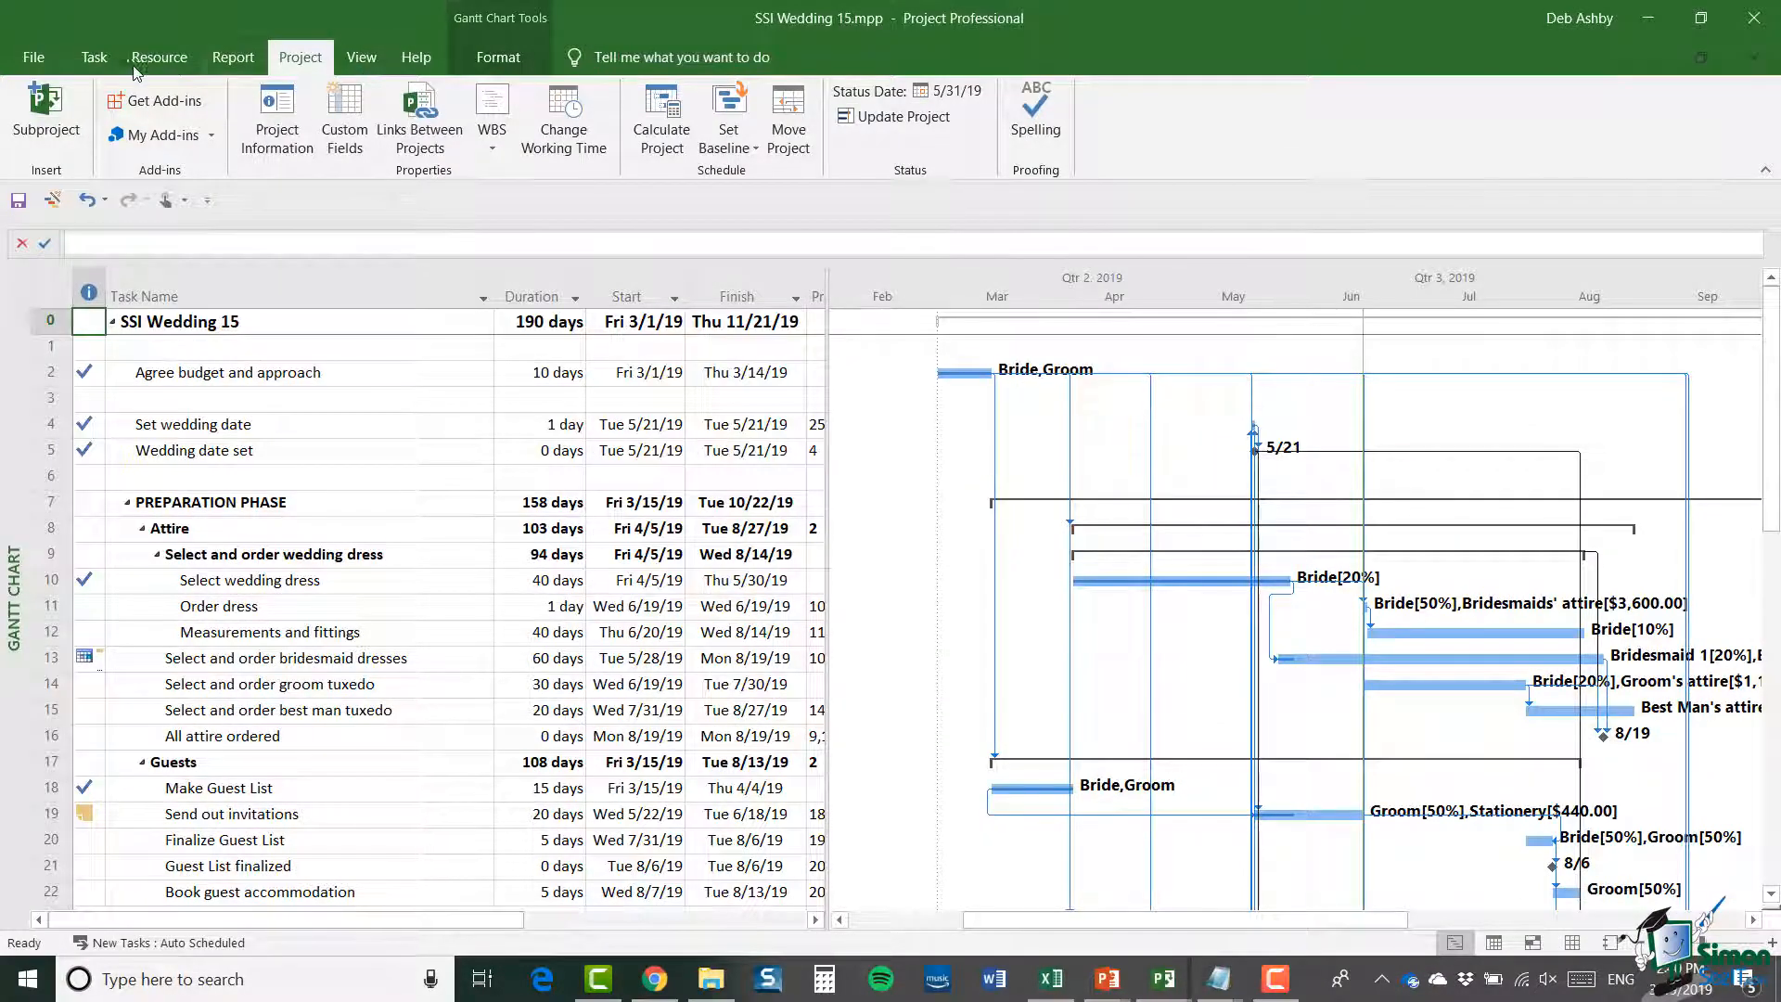
Switch to the Task Usage view, widen the Task Name column and extend the table area to expose the Finish column.
left_click(362, 56)
left_click(96, 105)
left_click(279, 287)
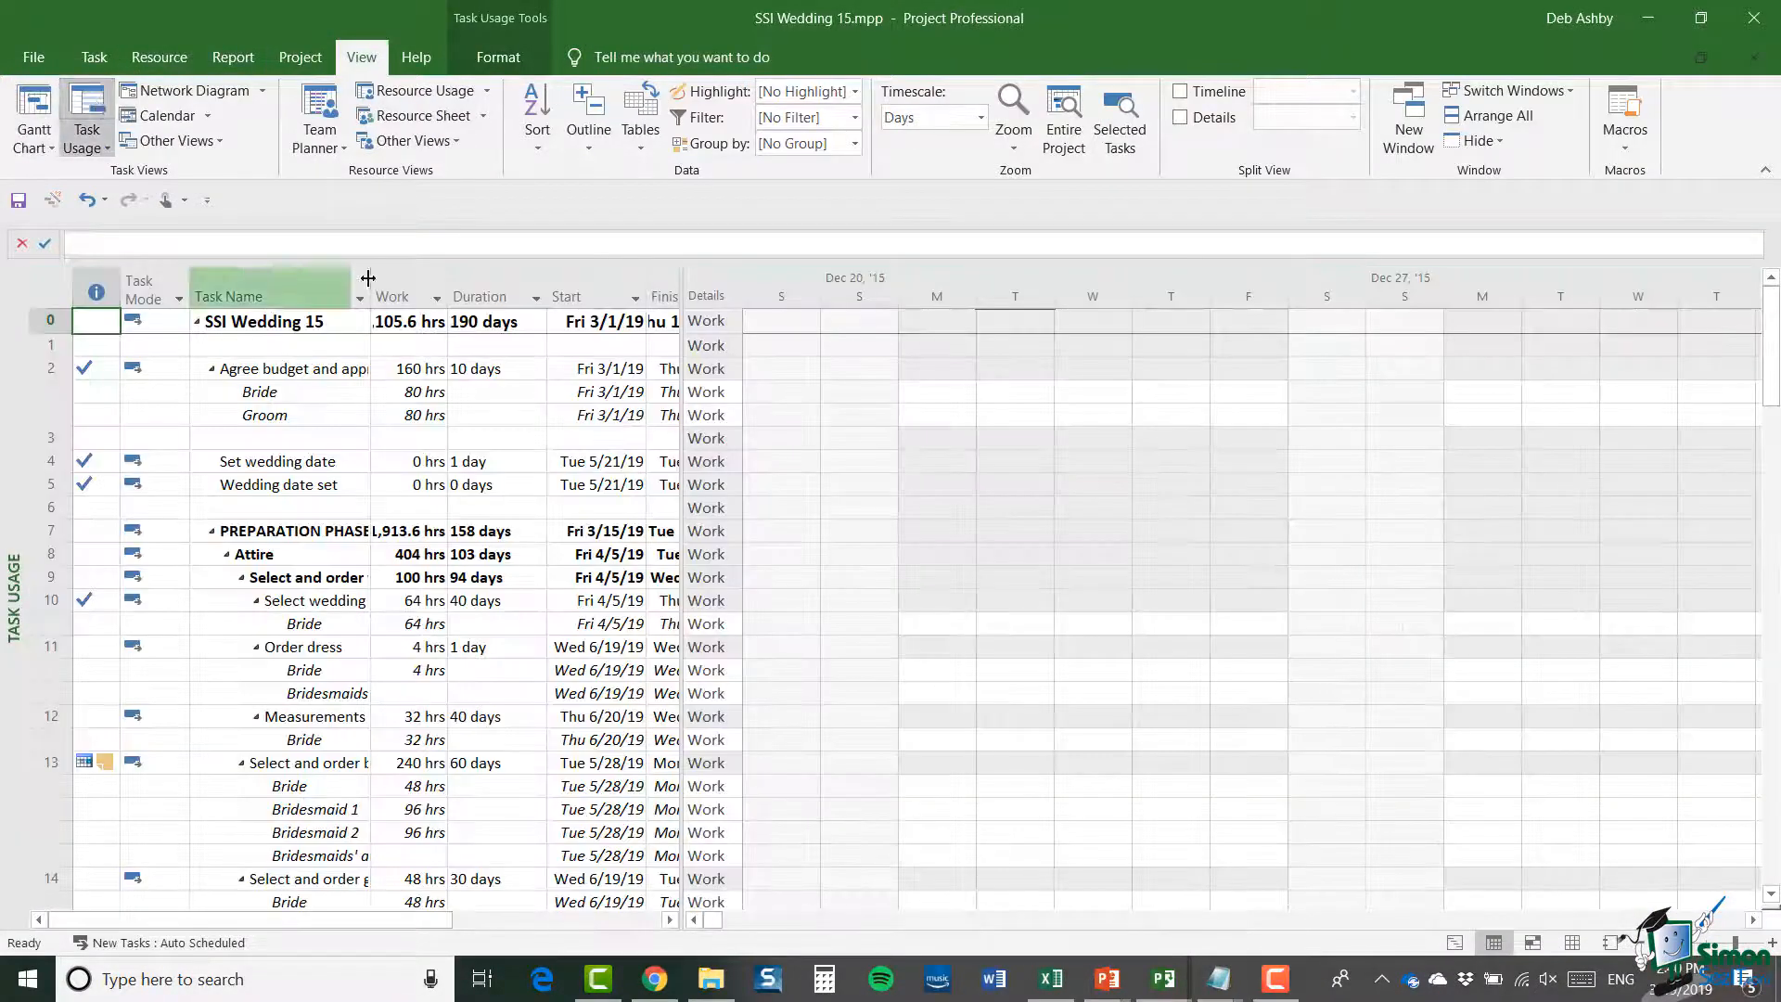
left_click_drag(371, 278, 431, 278)
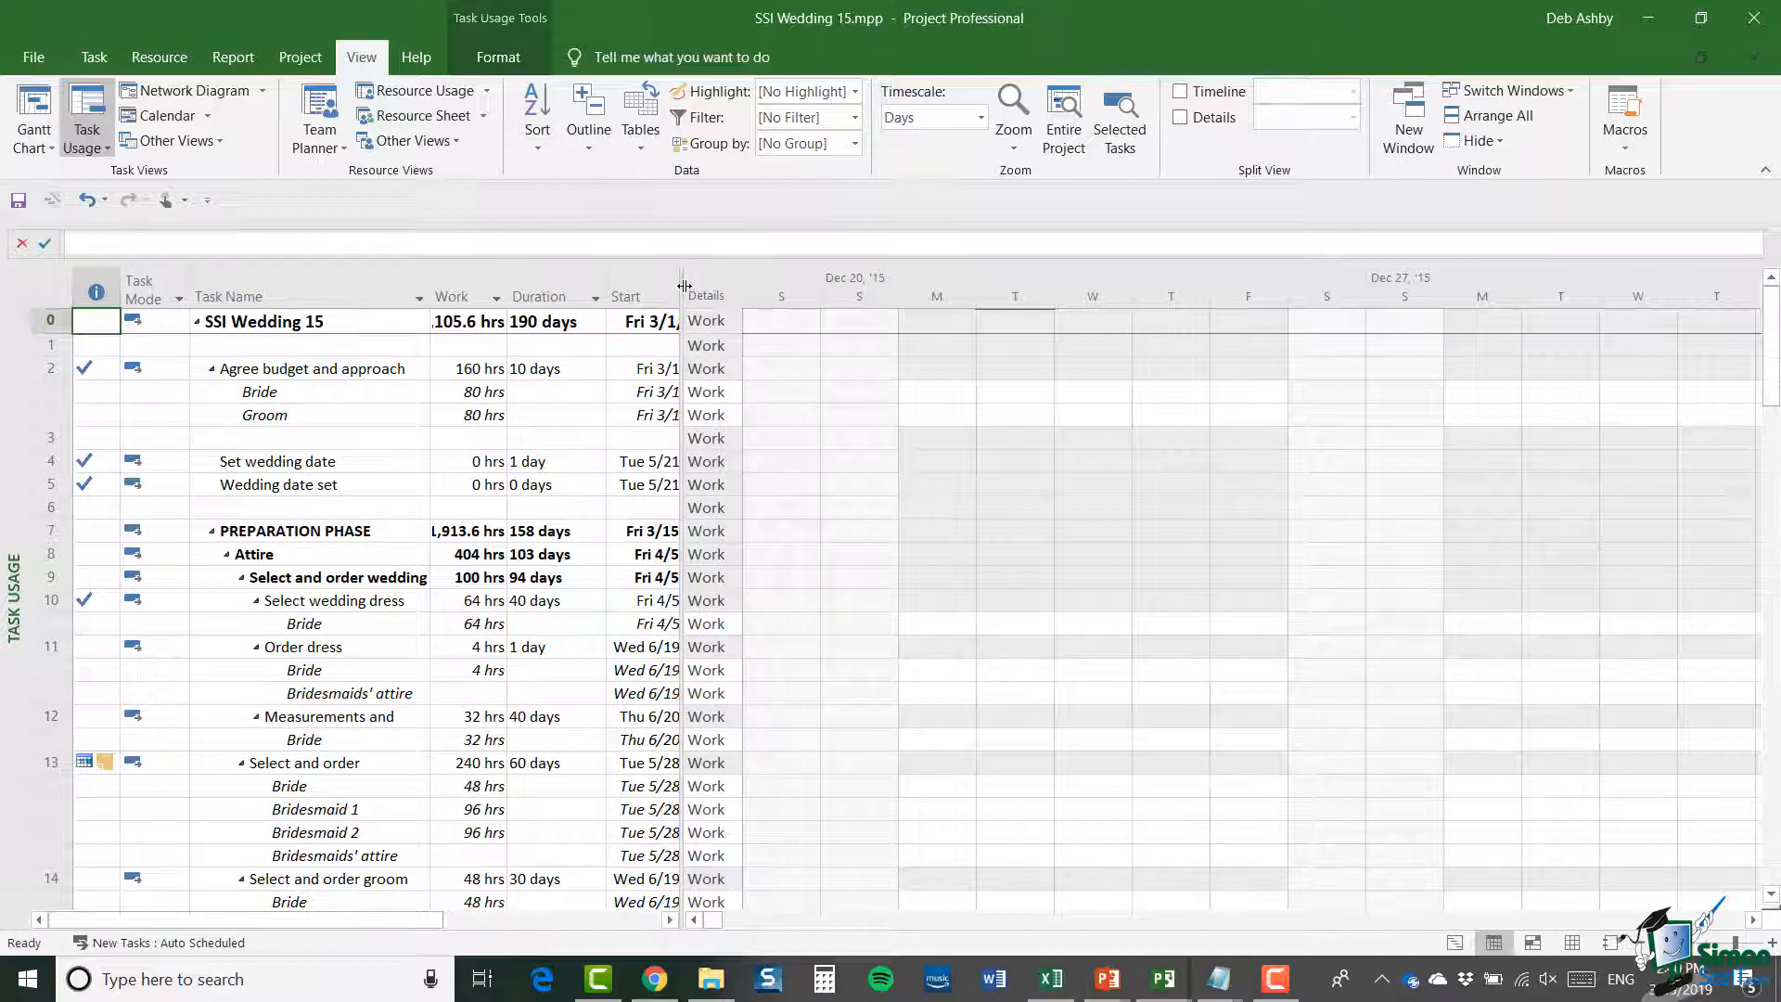
left_click_drag(735, 291, 806, 297)
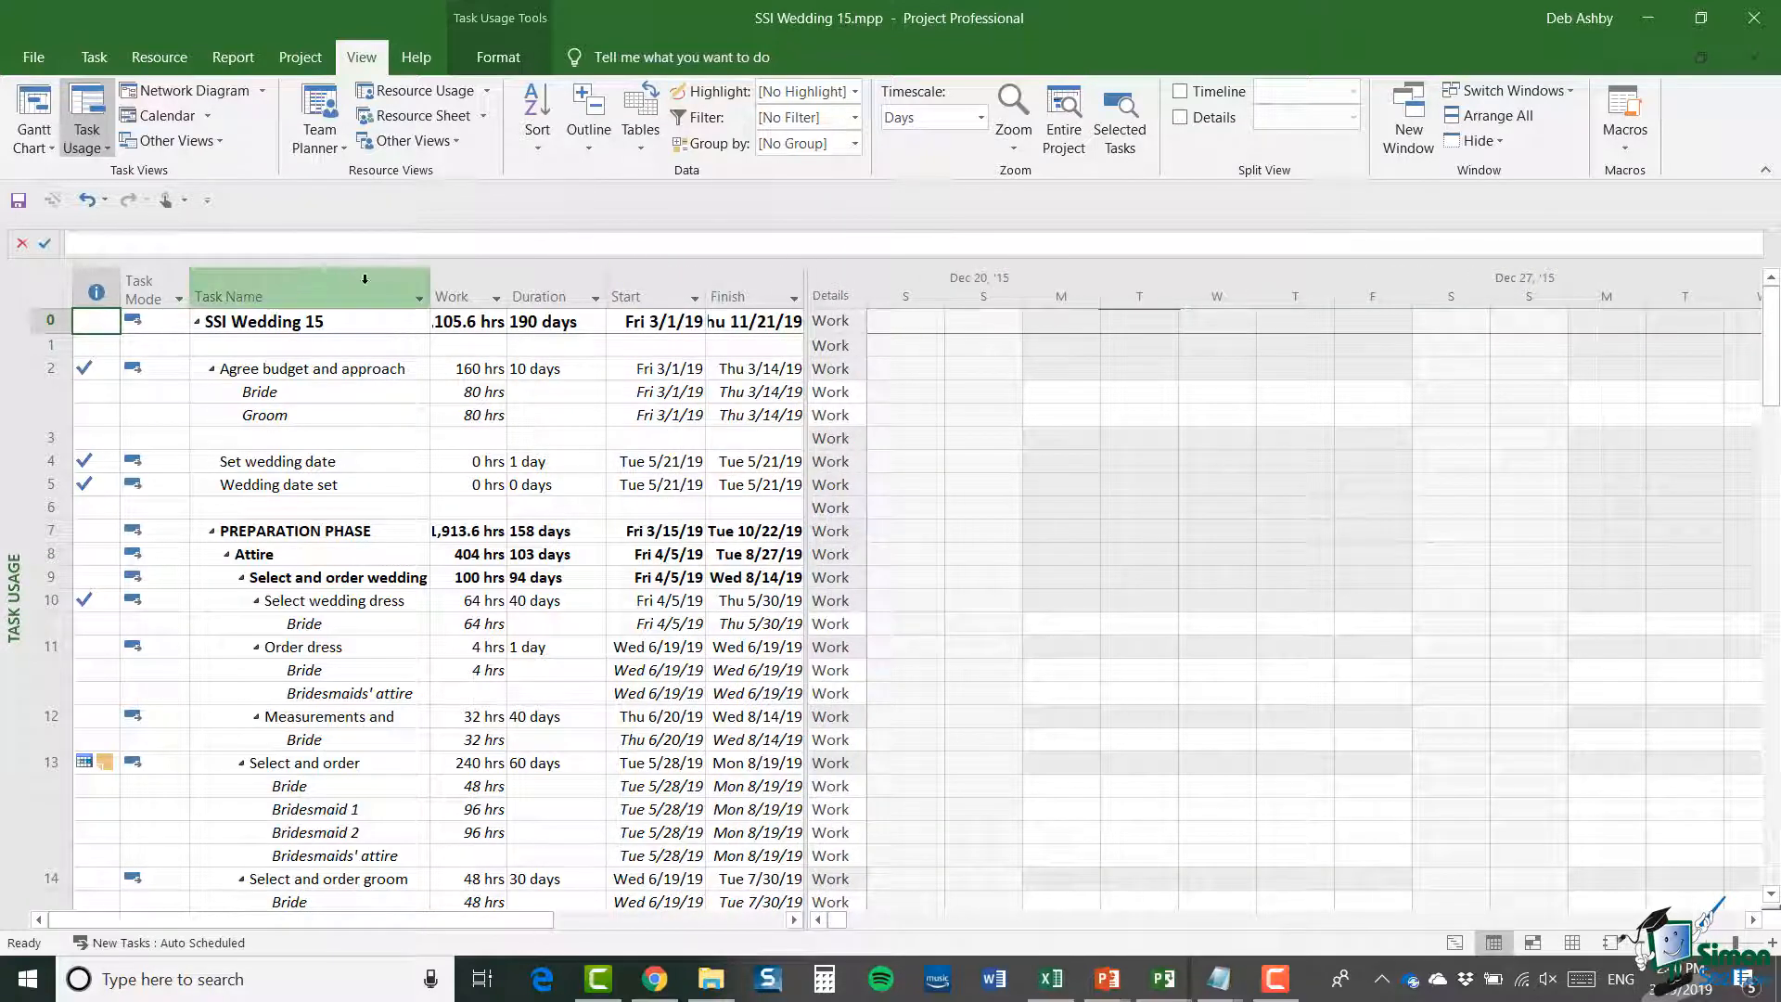
Select the Wedding venue assignment under Book wedding venue, add Cost and Actual Cost detail rows, and widen the Details column.
scroll(339, 510, "down", 15)
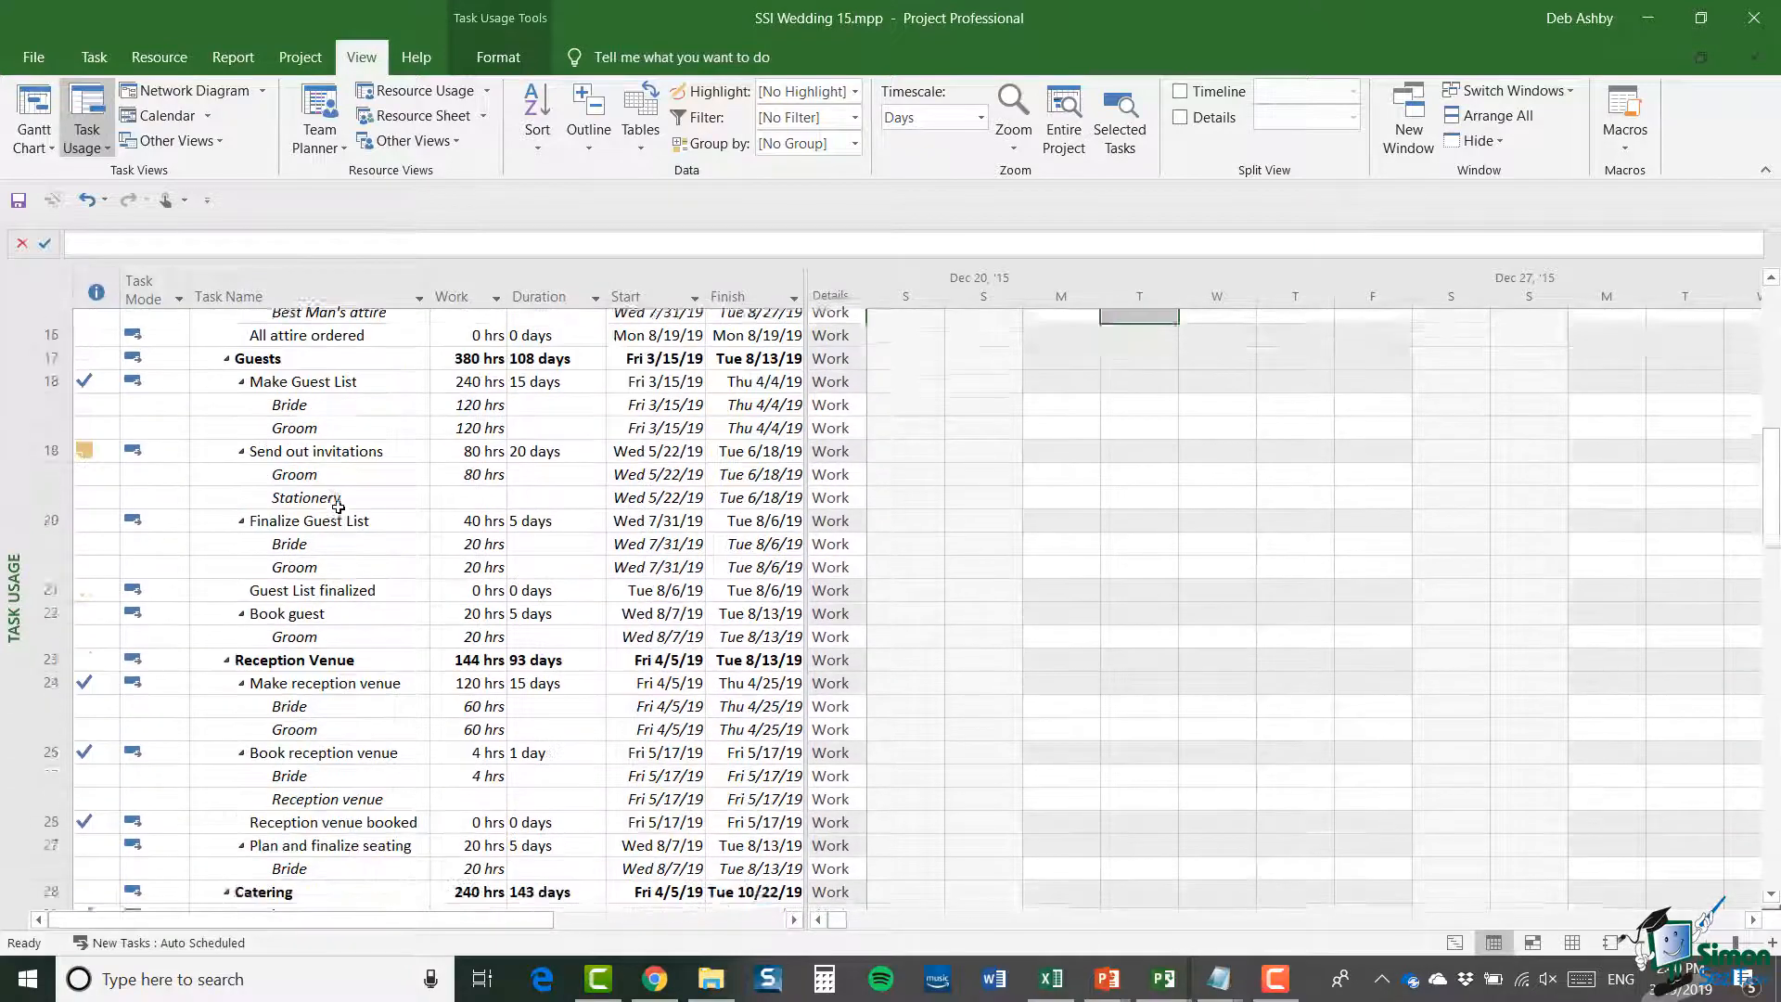
scroll(338, 508, "down", 7)
left_click(375, 577)
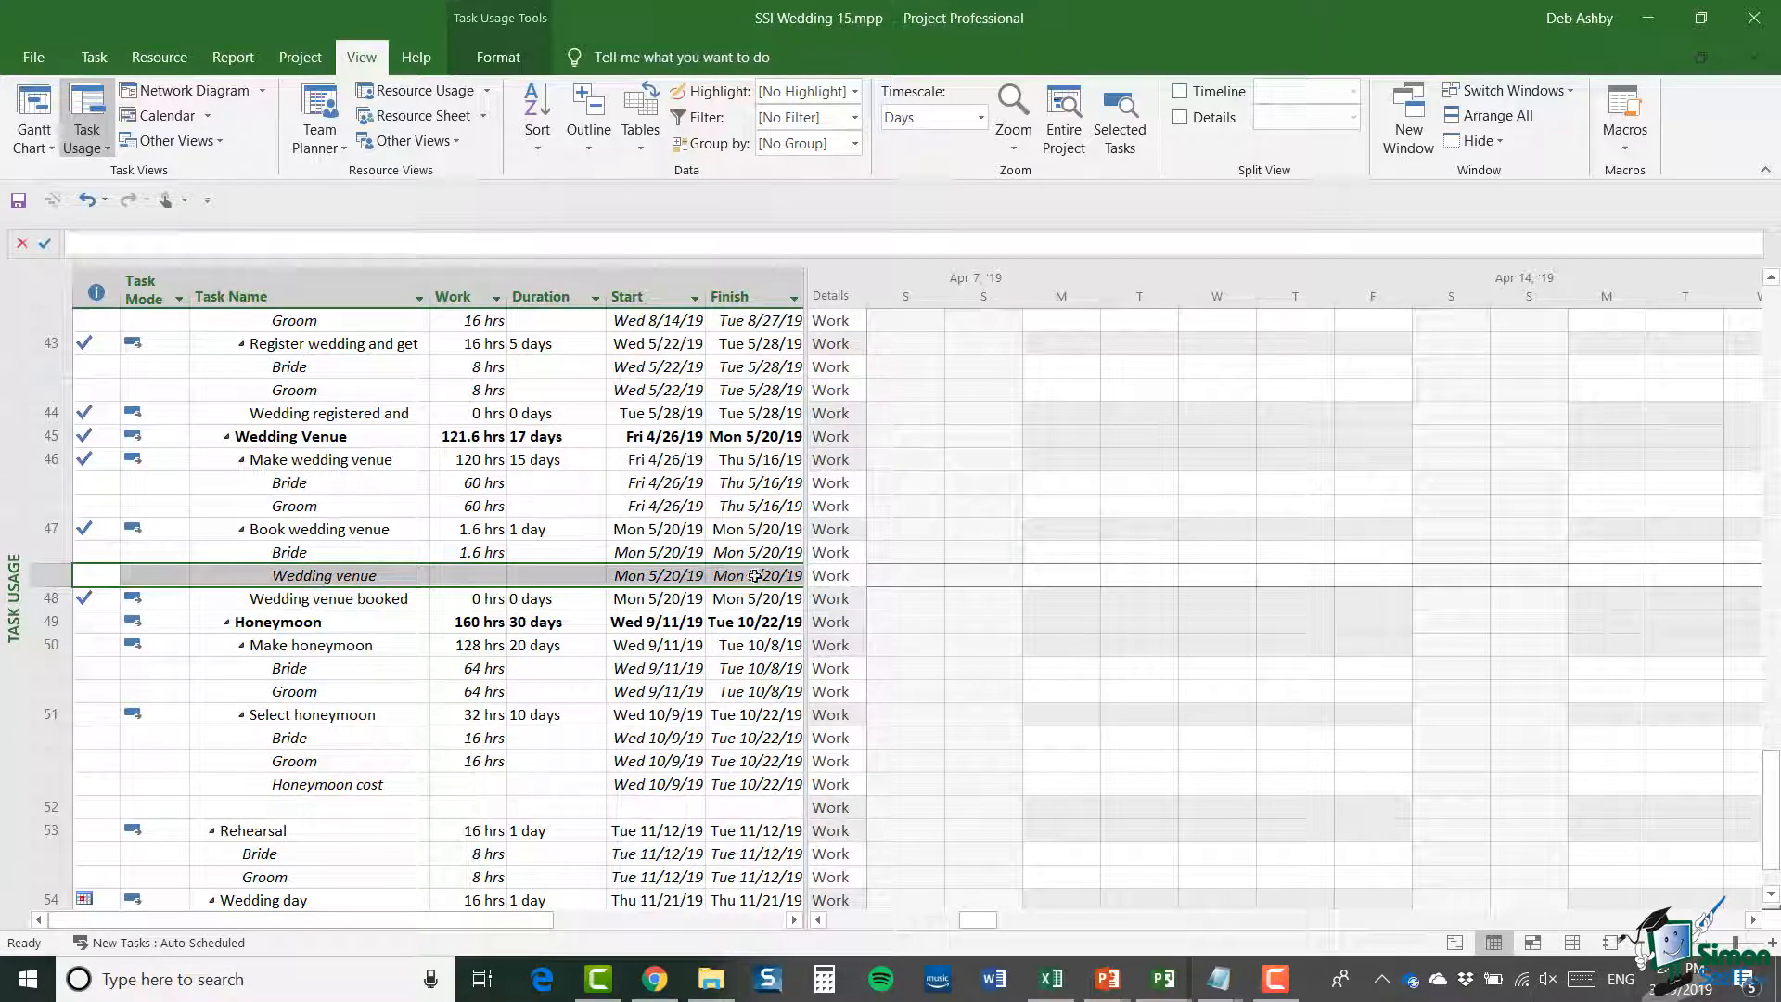
right_click(836, 578)
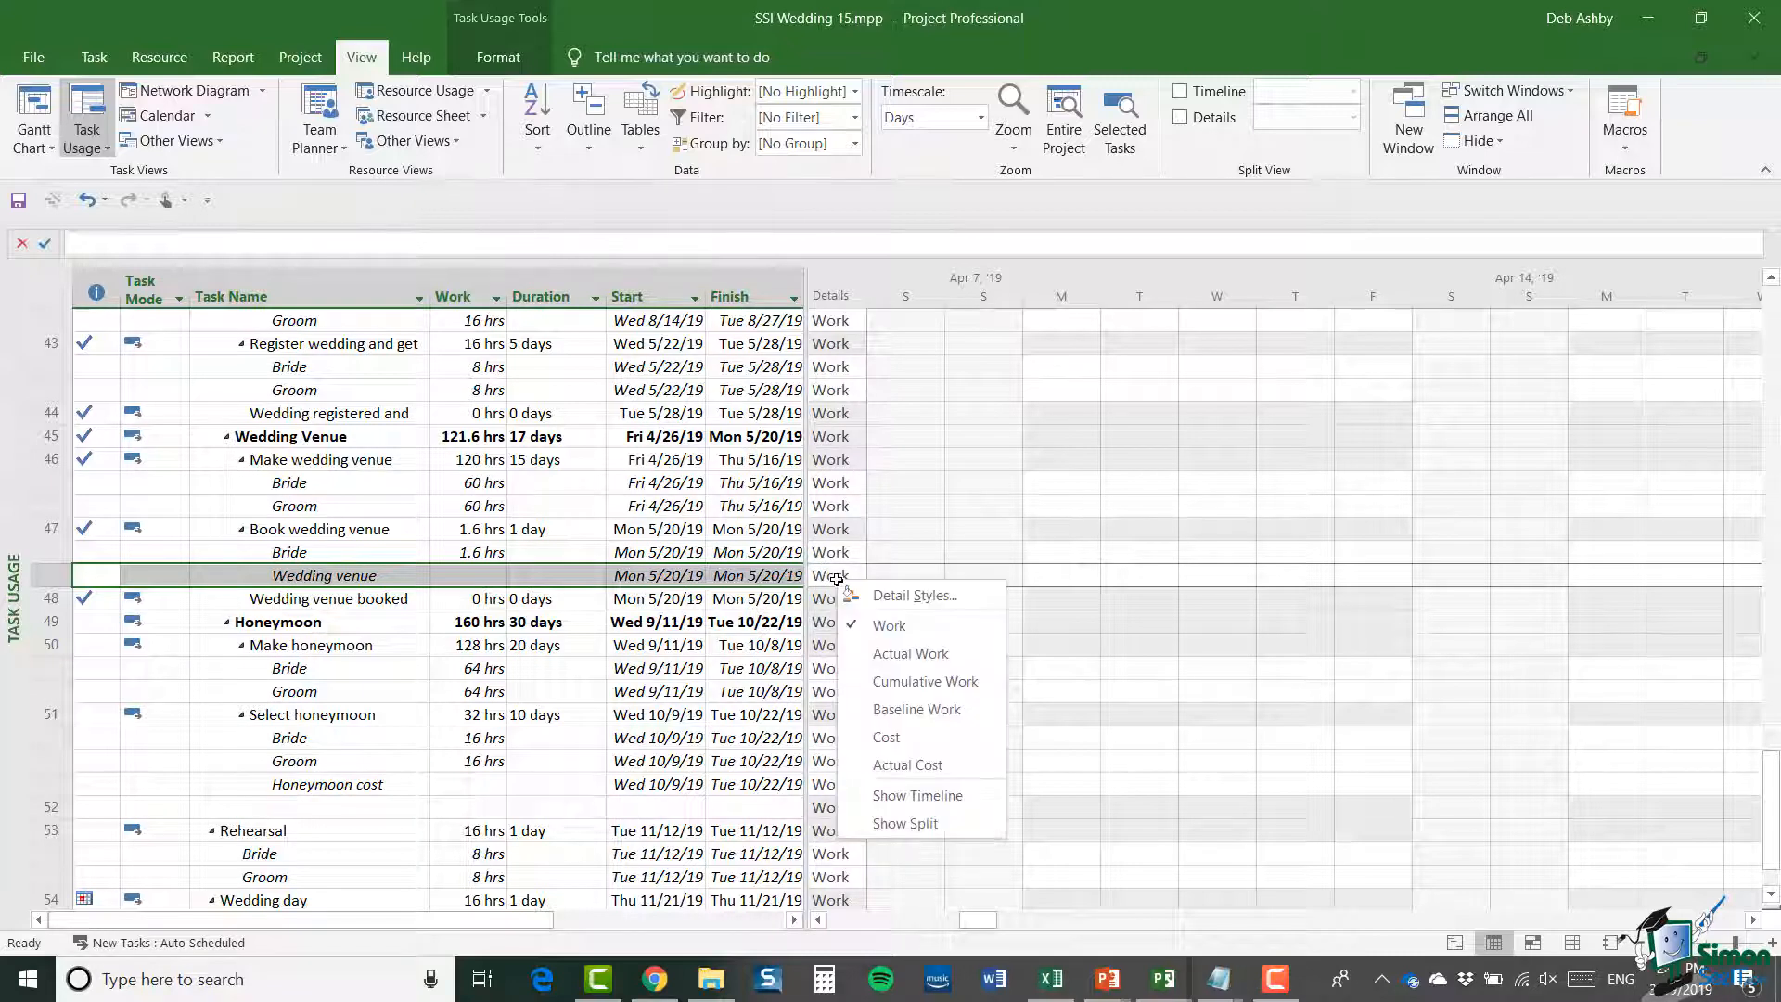
left_click(902, 739)
scroll(895, 698, "down", 3)
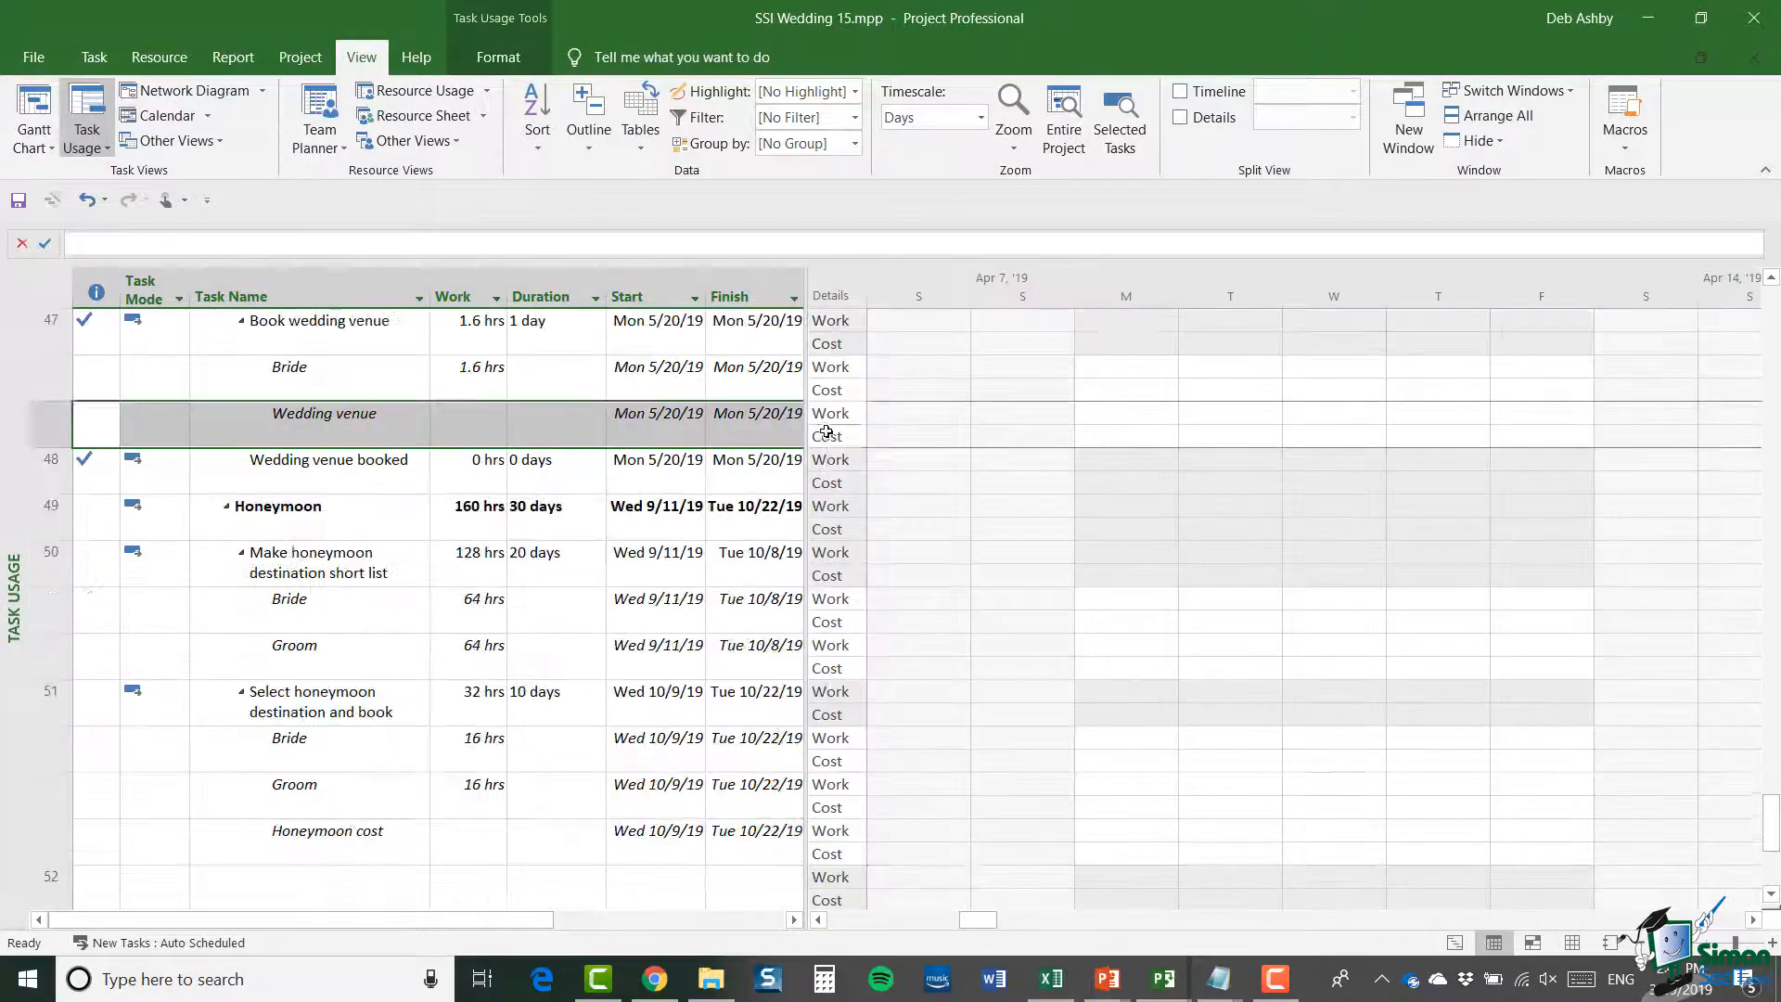
right_click(831, 433)
left_click(896, 616)
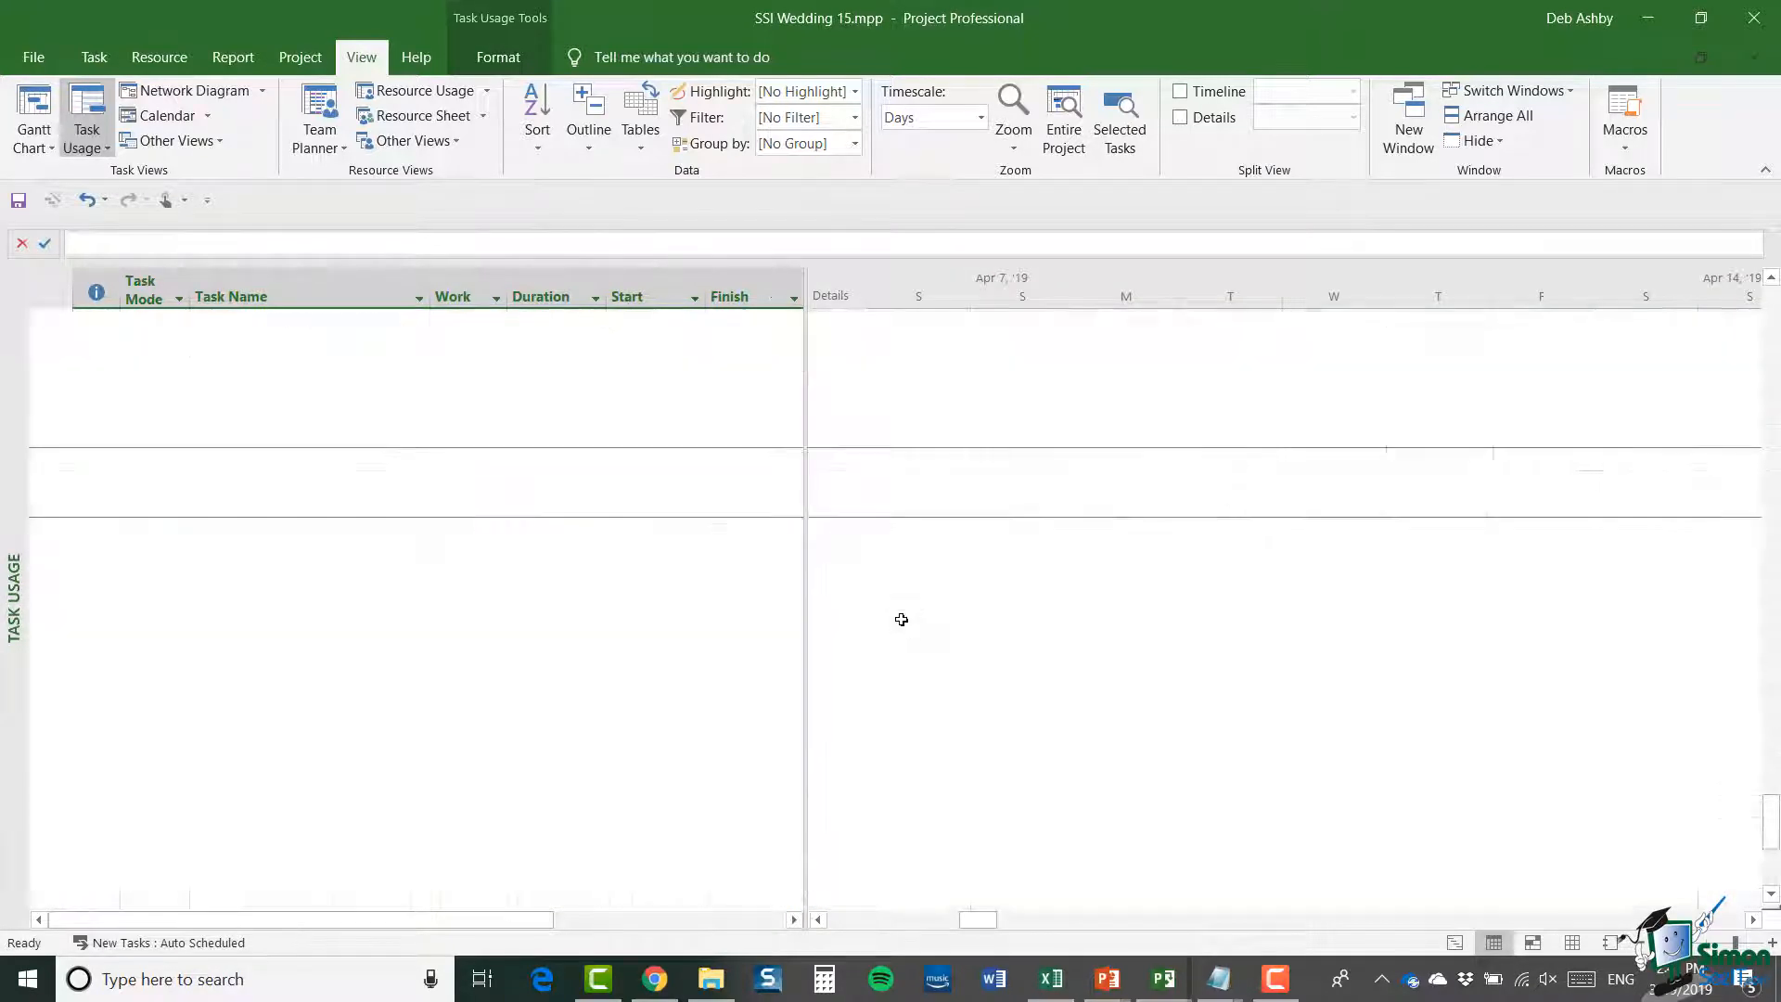
left_click_drag(867, 297, 905, 299)
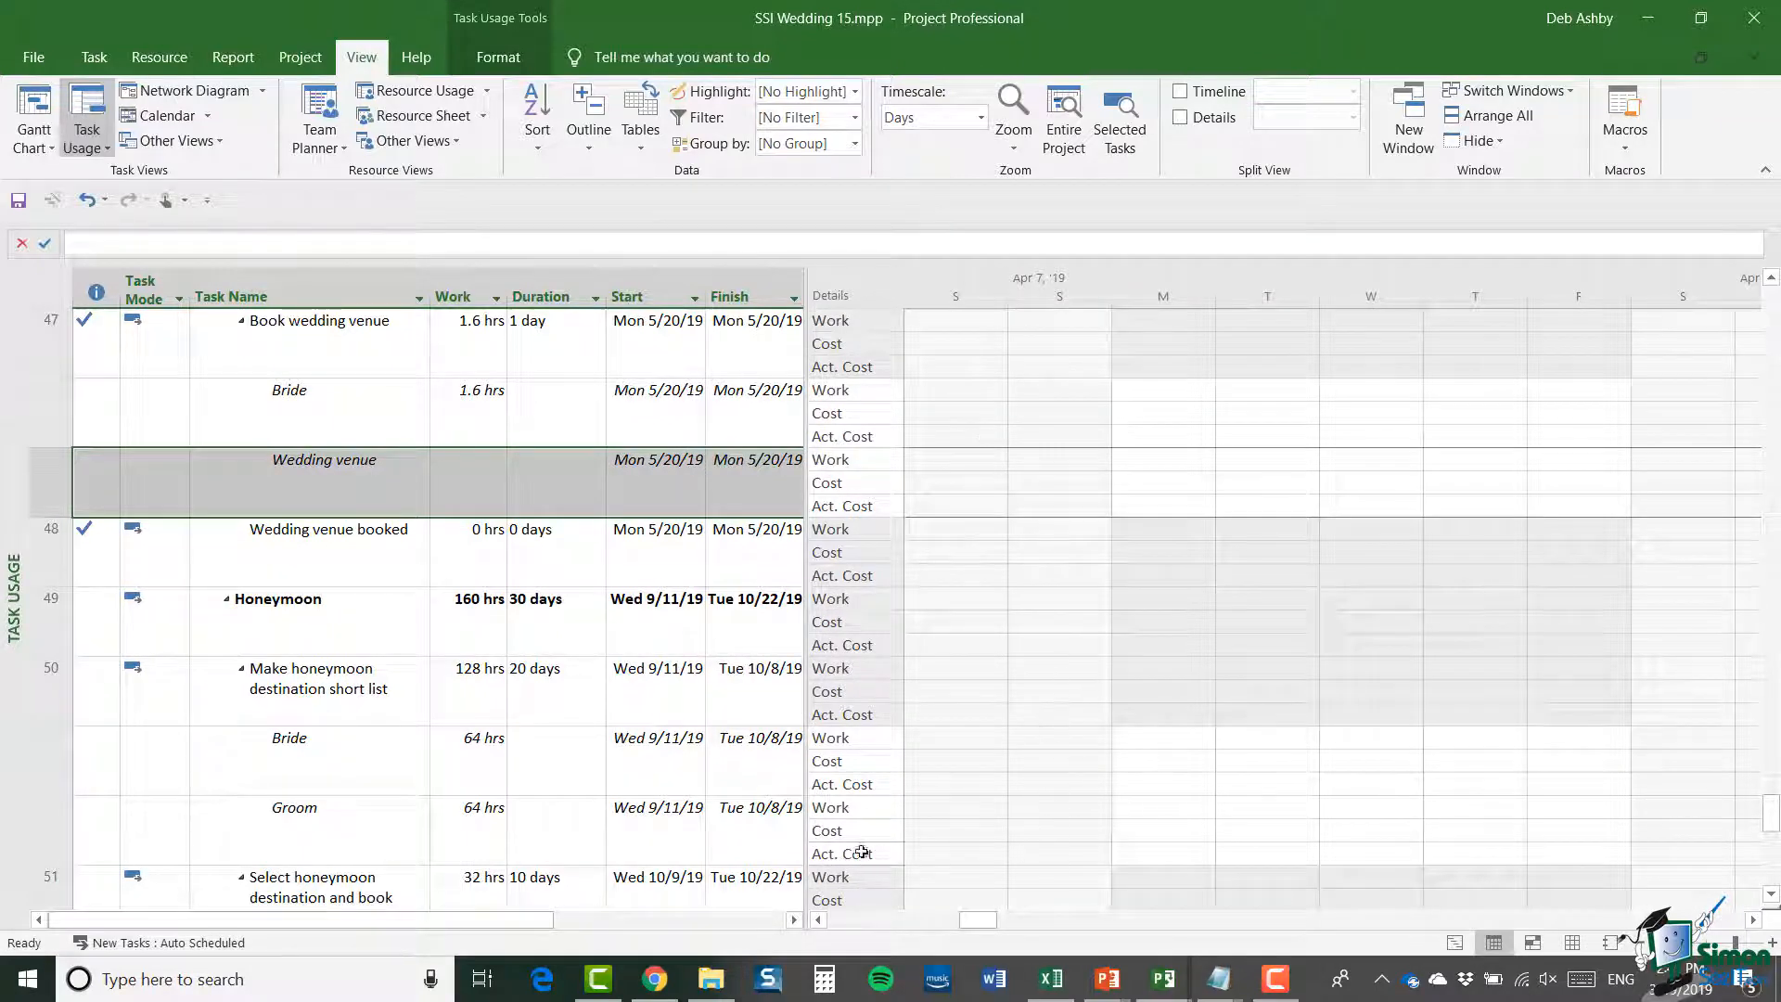
Set the actual cost of the Wedding venue assignment under Book wedding venue to $4,500.00.
left_click_drag(974, 930, 1120, 949)
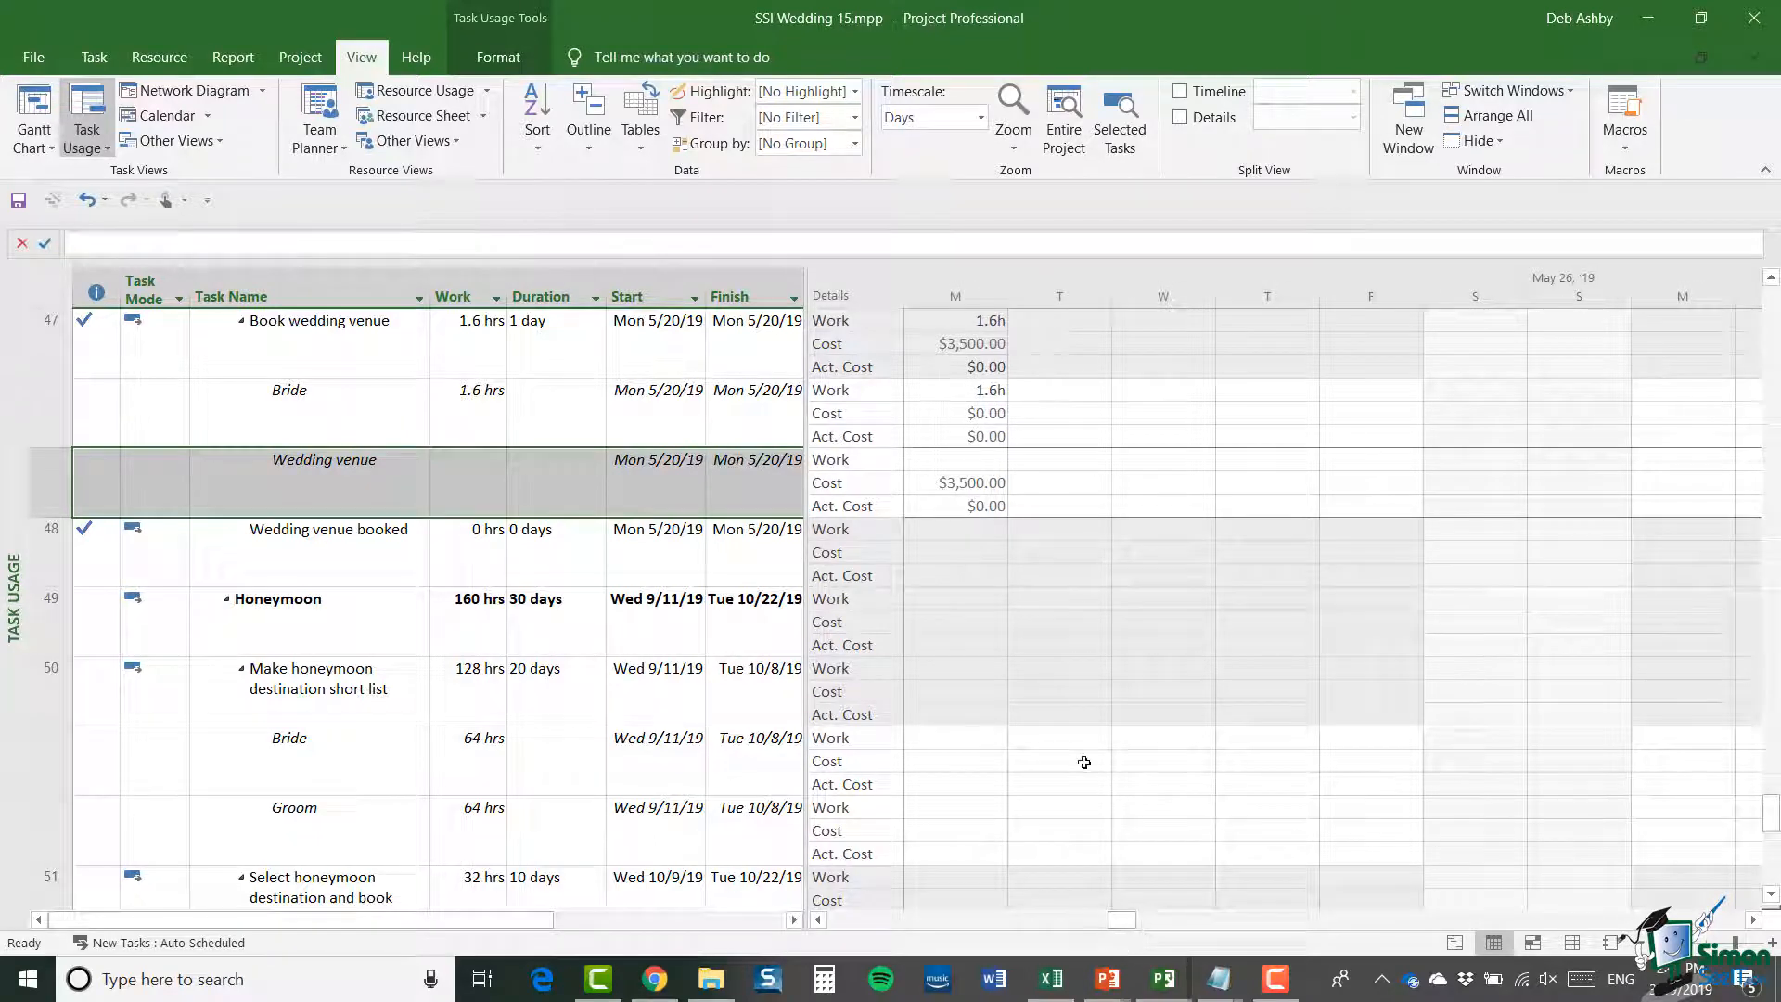
left_click(948, 484)
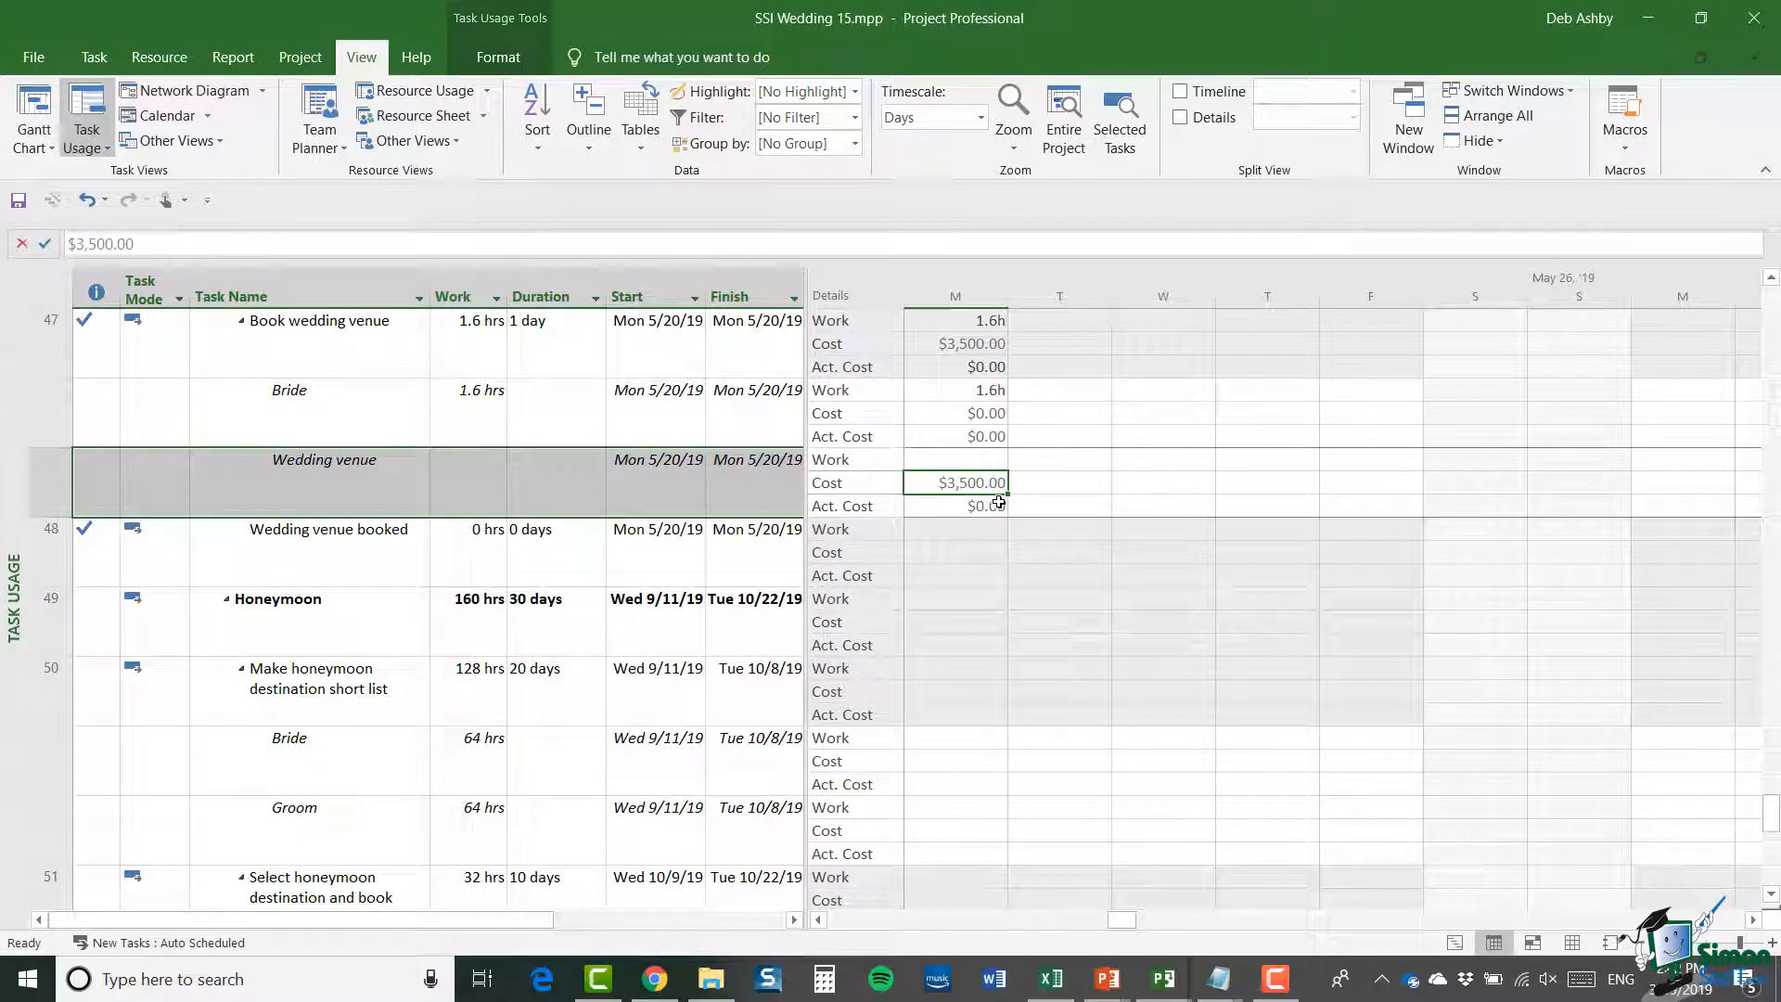
left_click(408, 483)
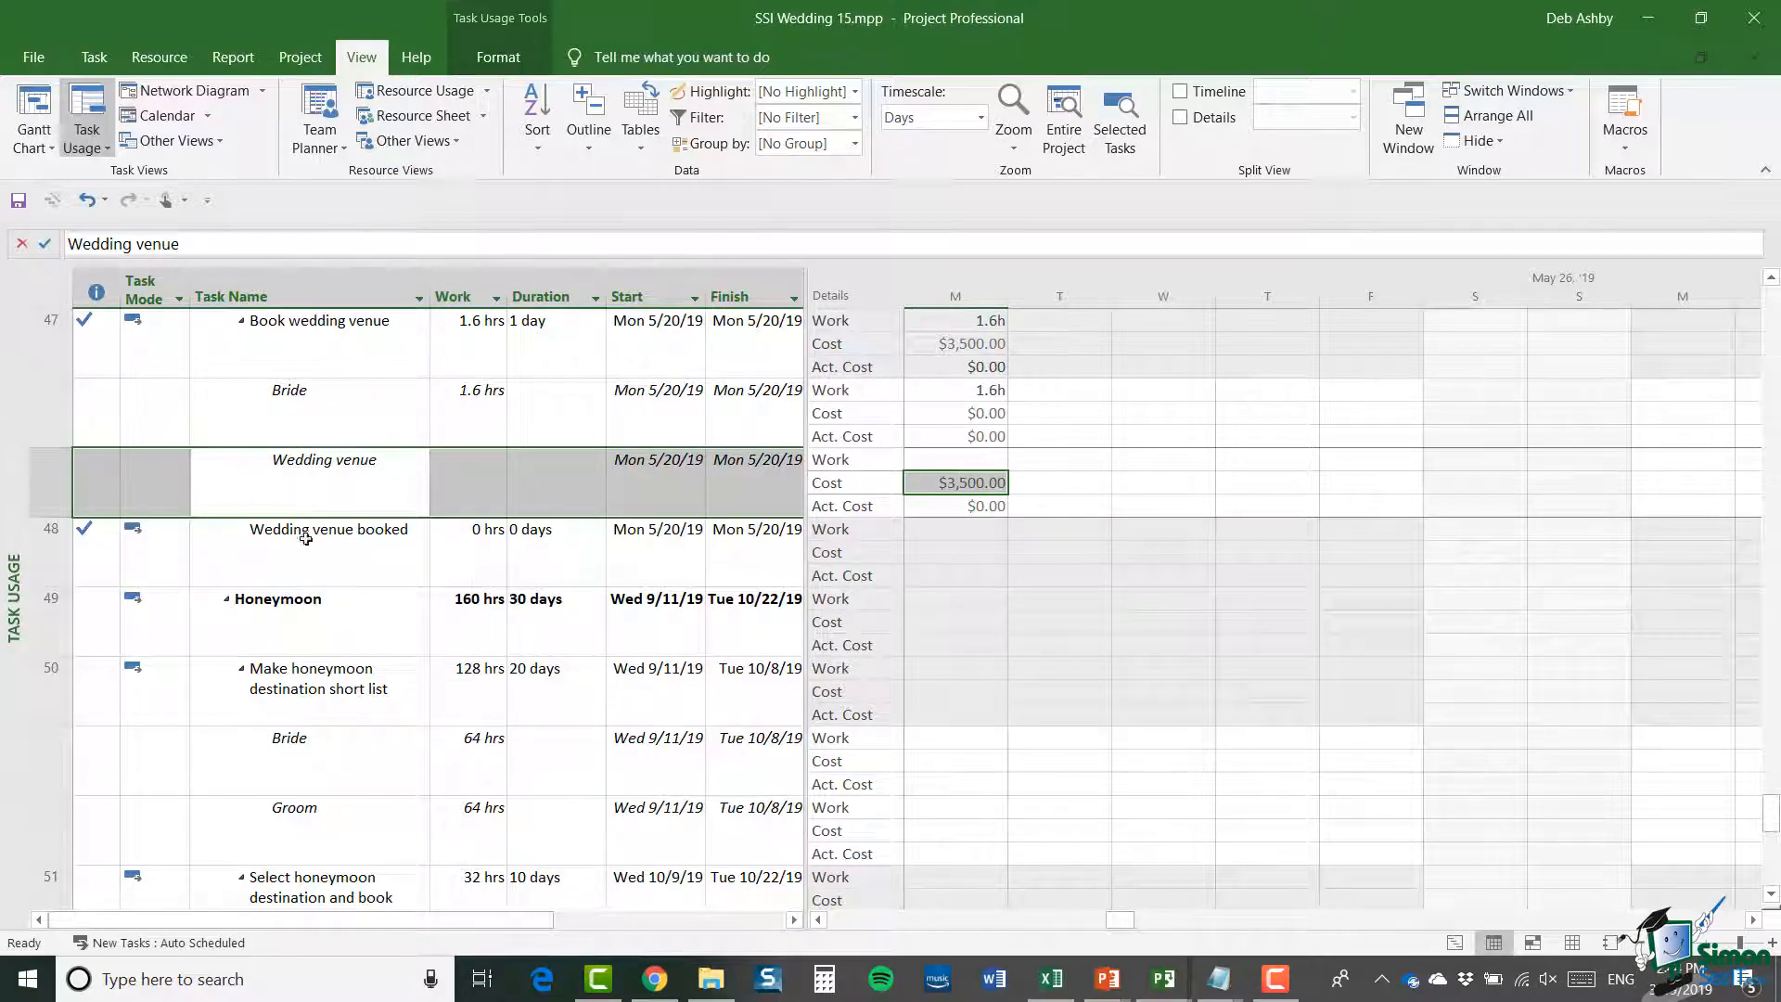
double_click(328, 472)
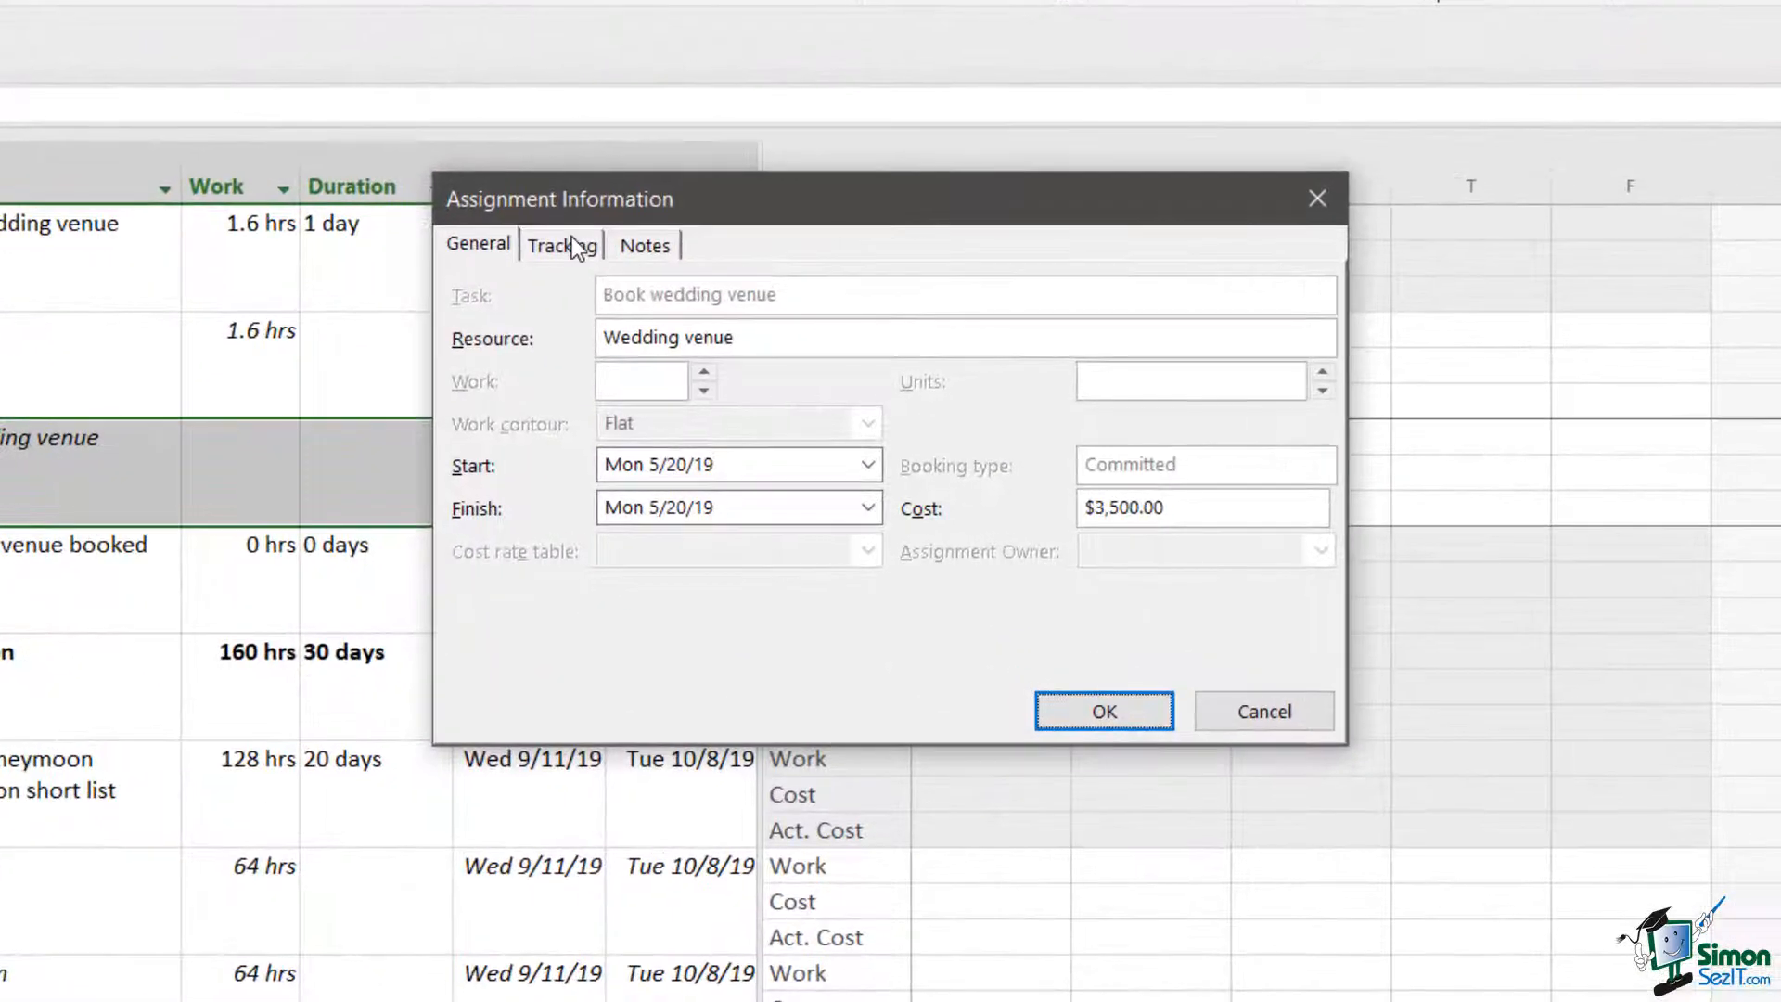
left_click(568, 246)
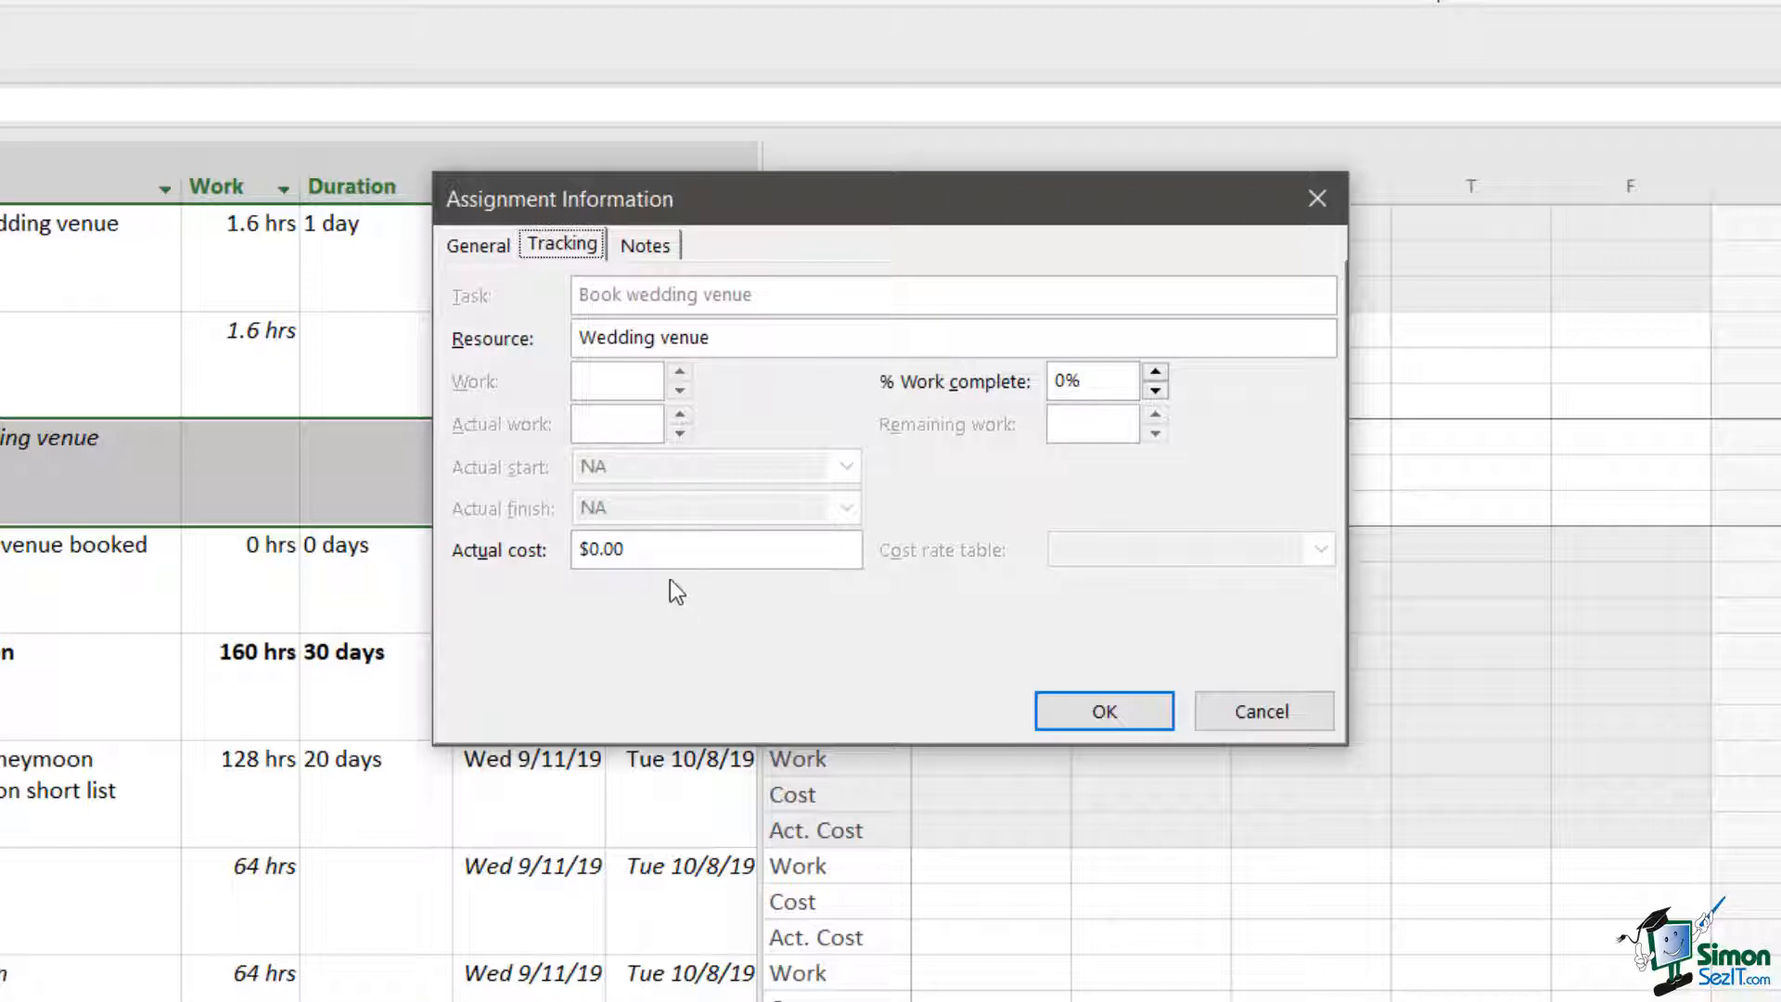
left_click(479, 250)
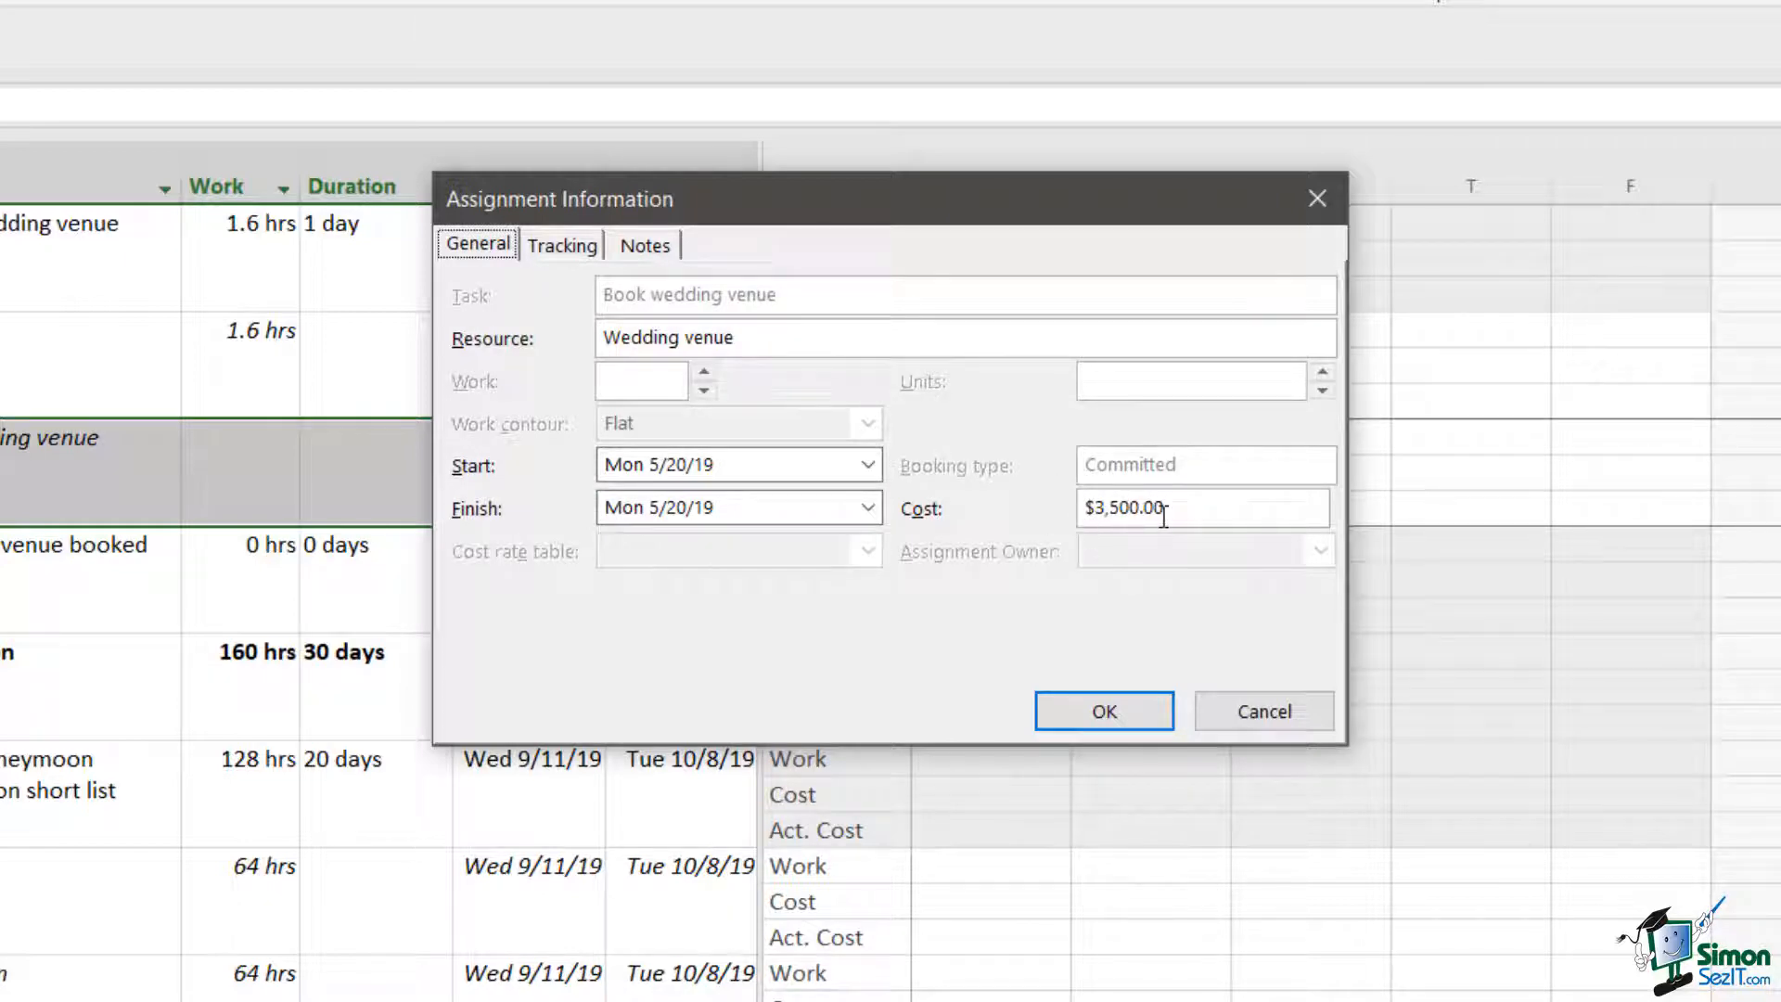
left_click(556, 245)
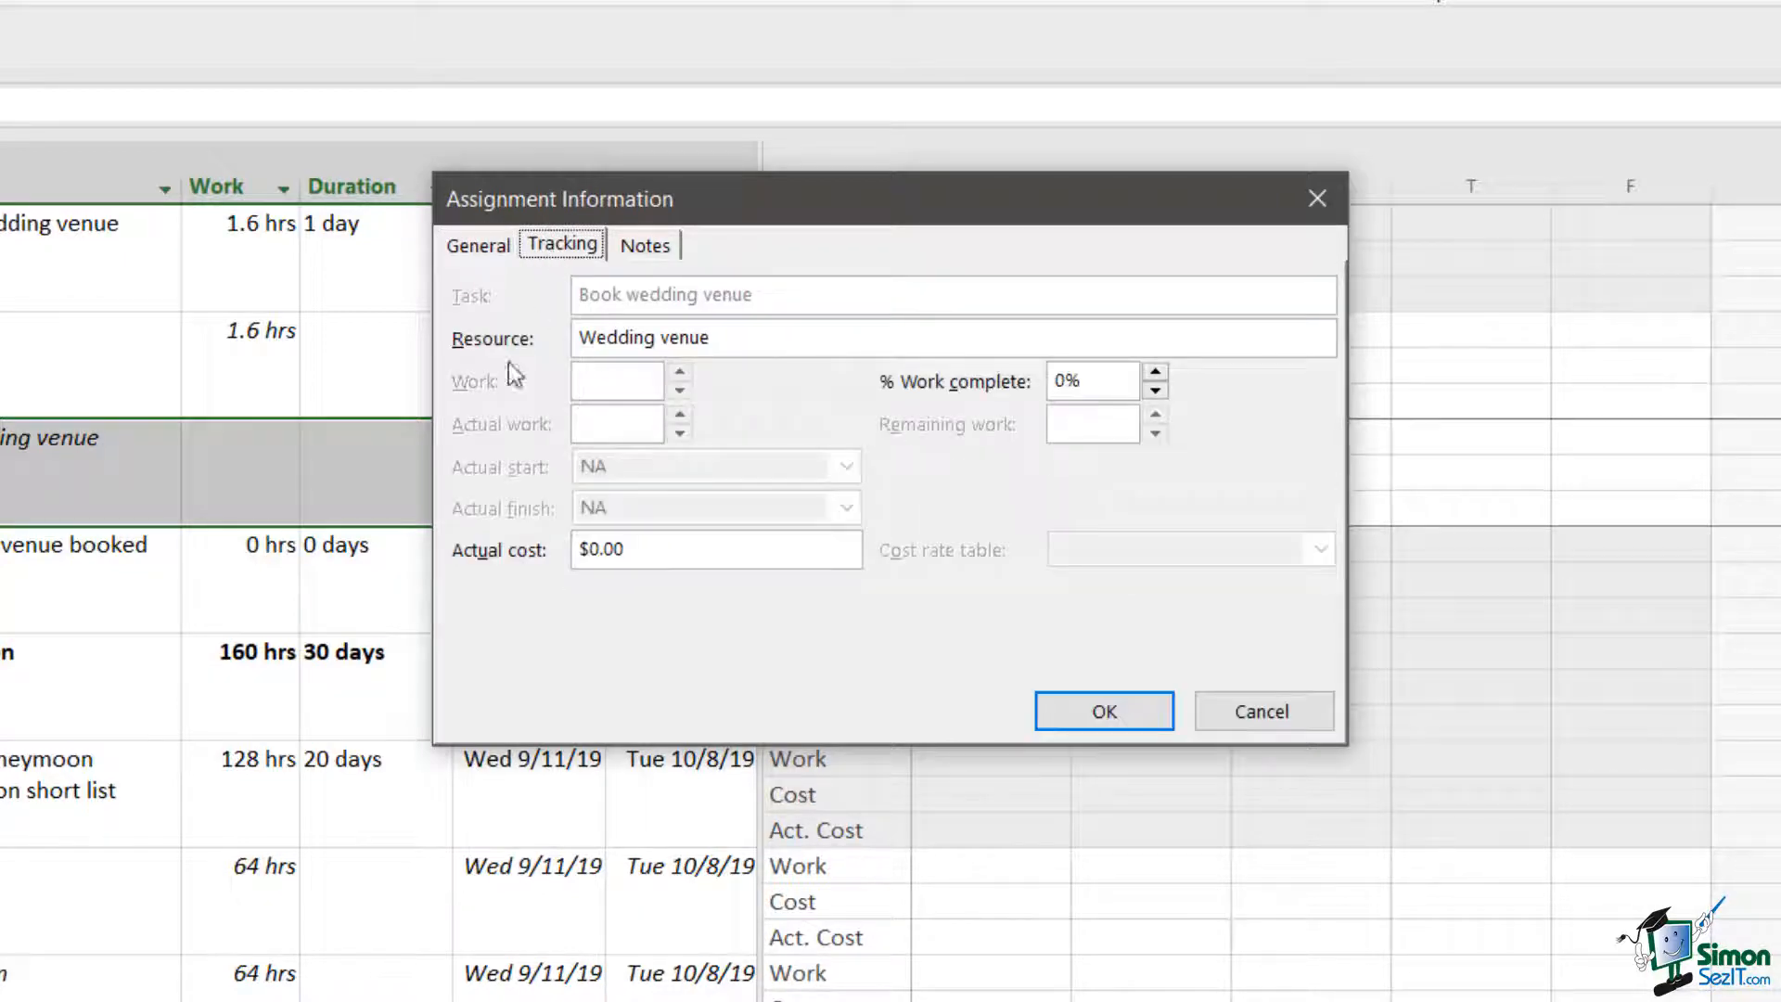
left_click_drag(633, 549, 590, 549)
left_click(1126, 709)
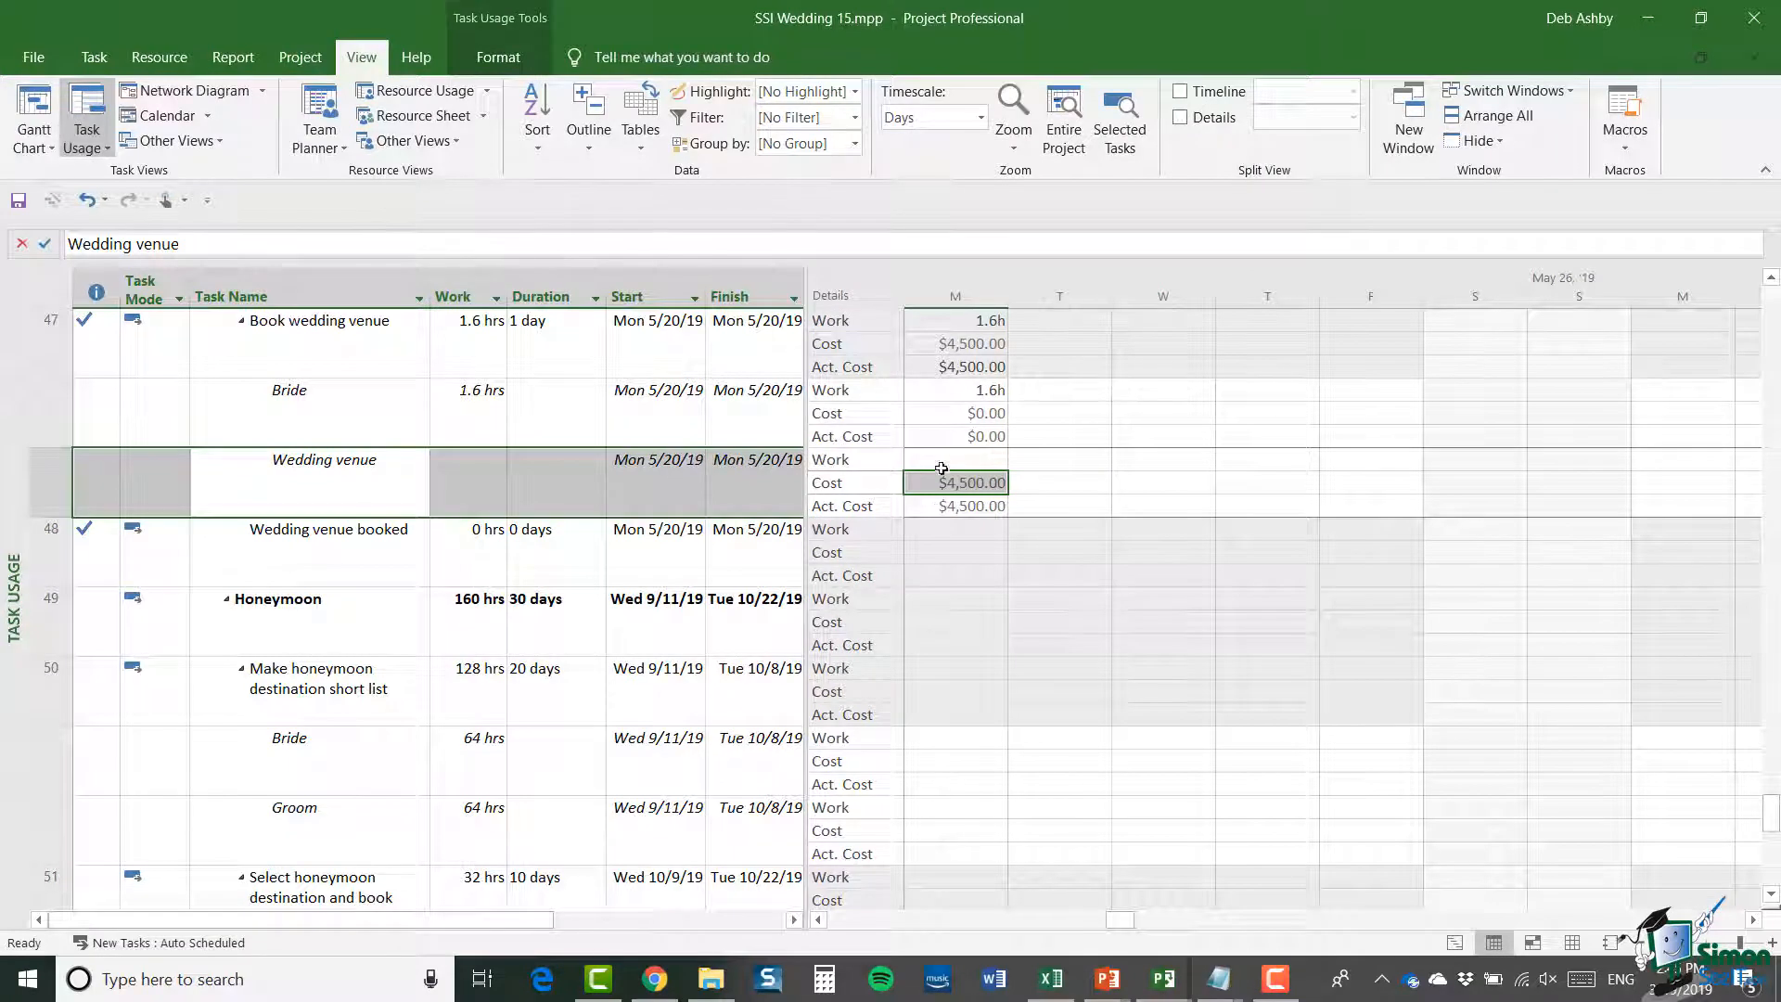
left_click(54, 346)
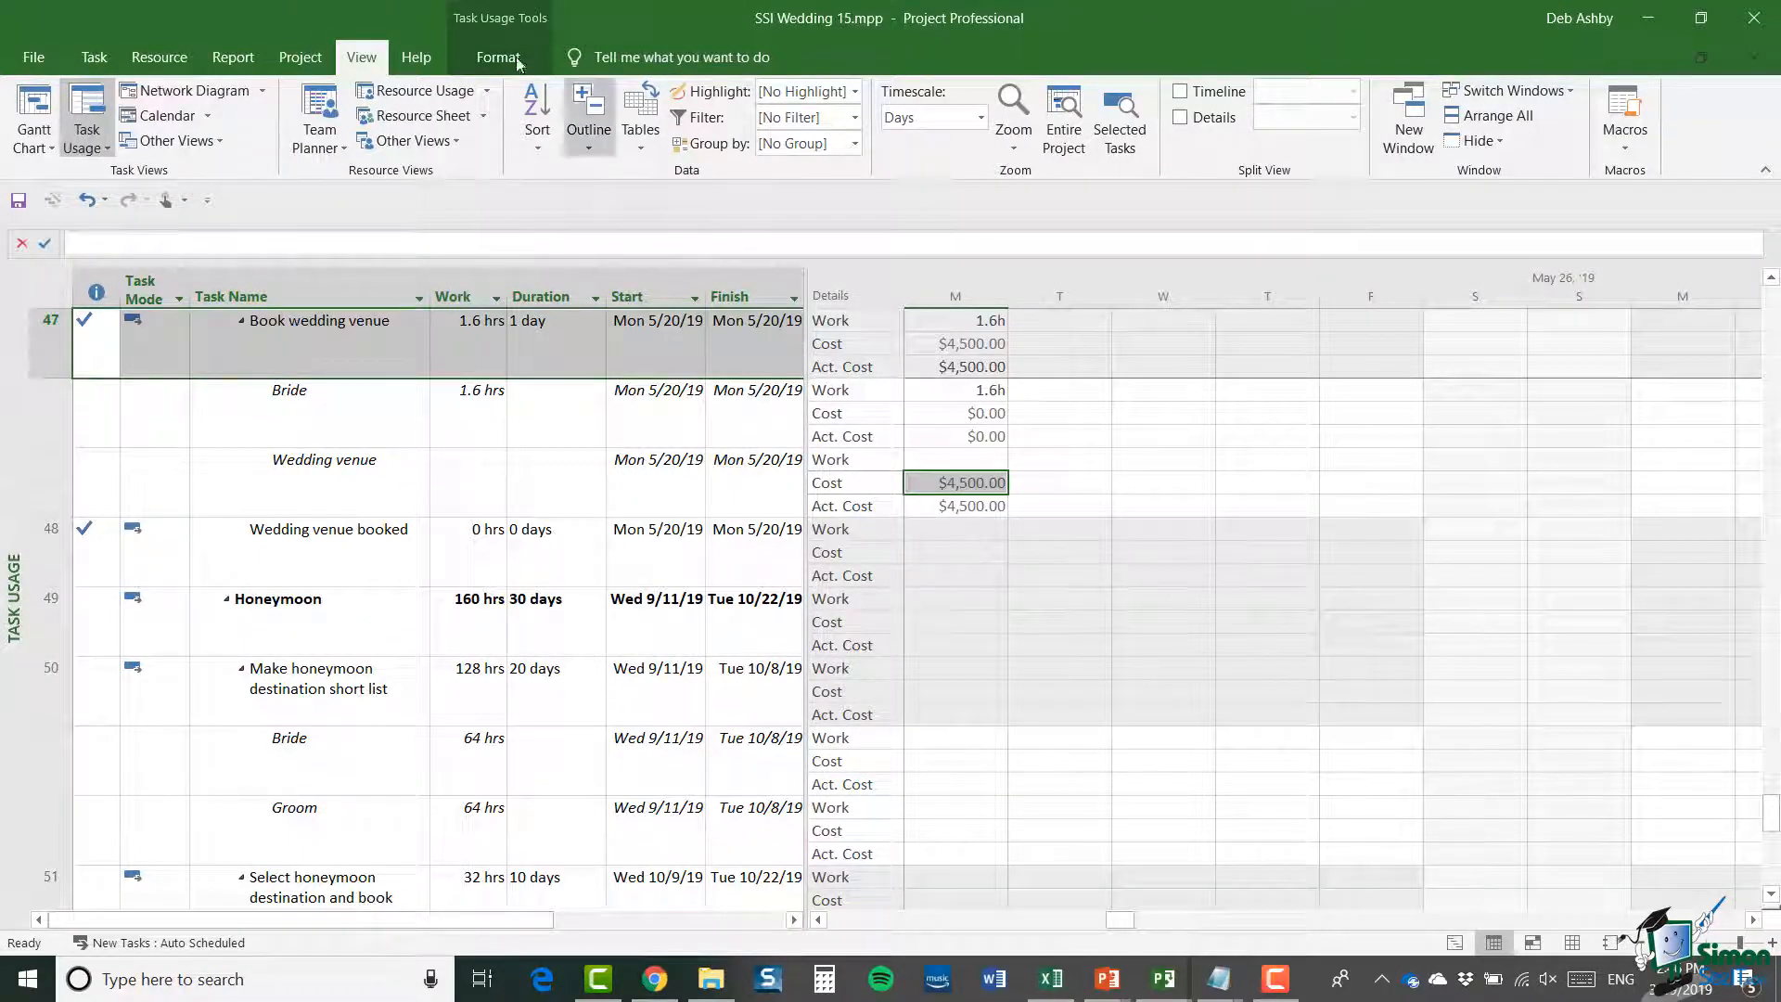
left_click(231, 58)
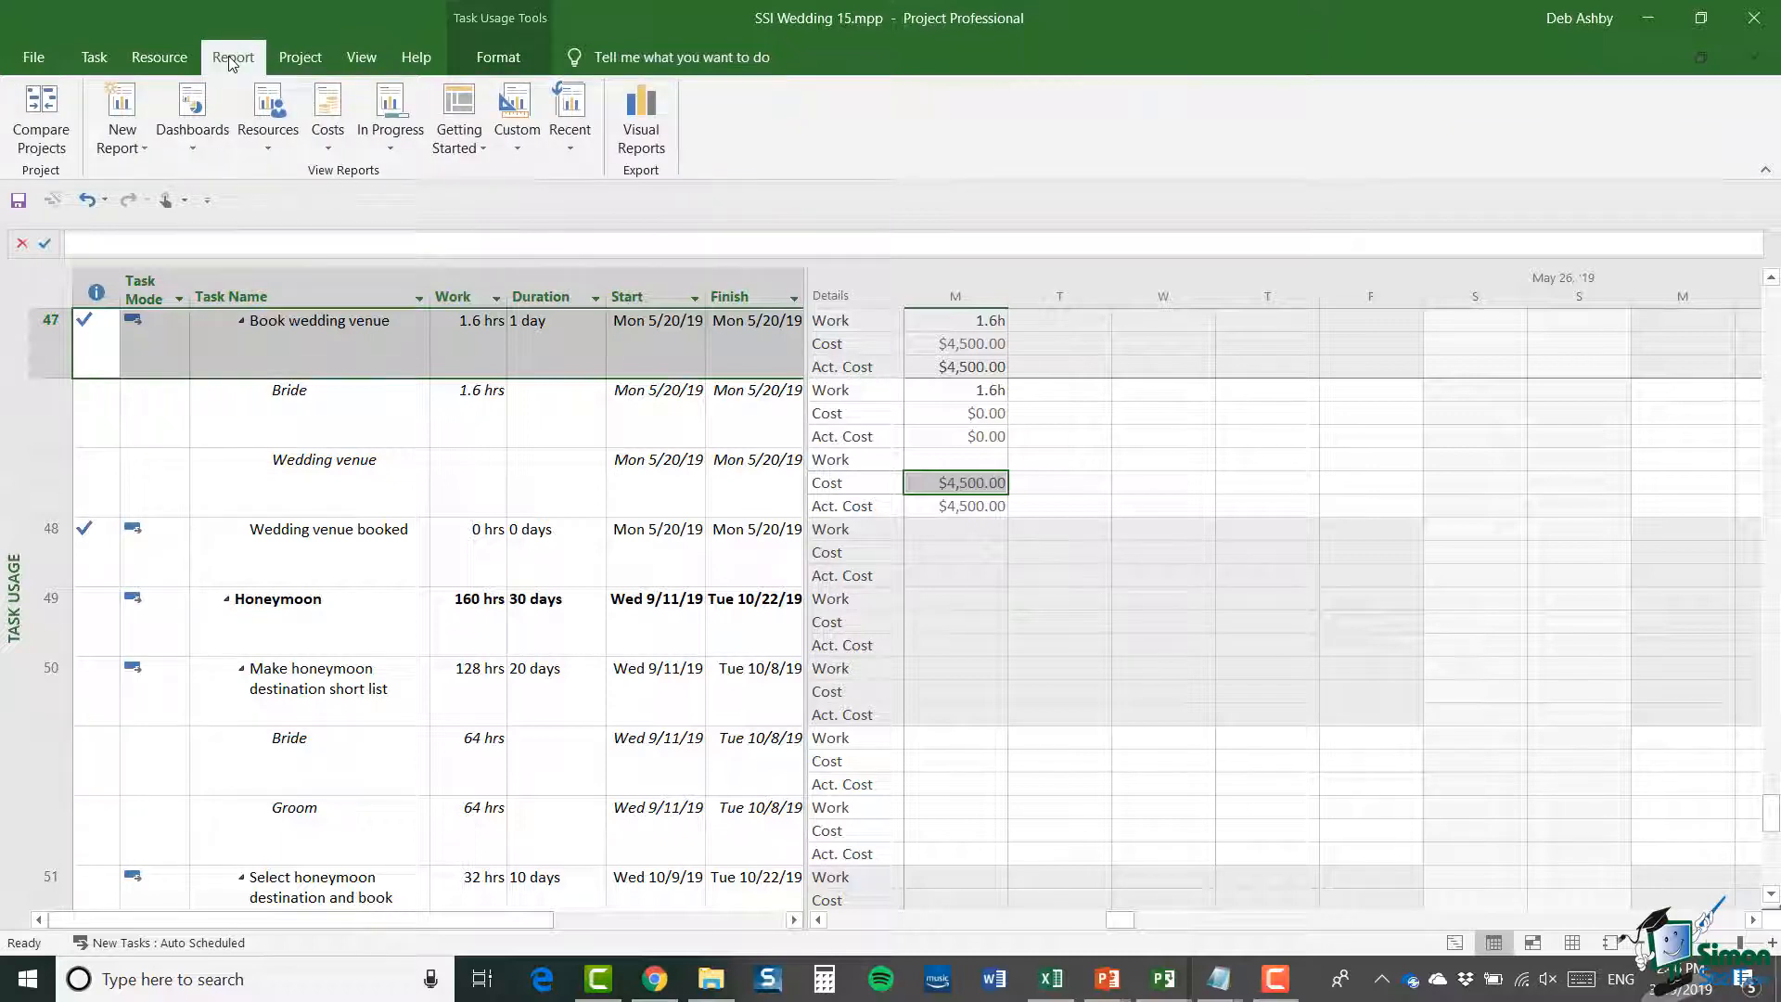
left_click(329, 141)
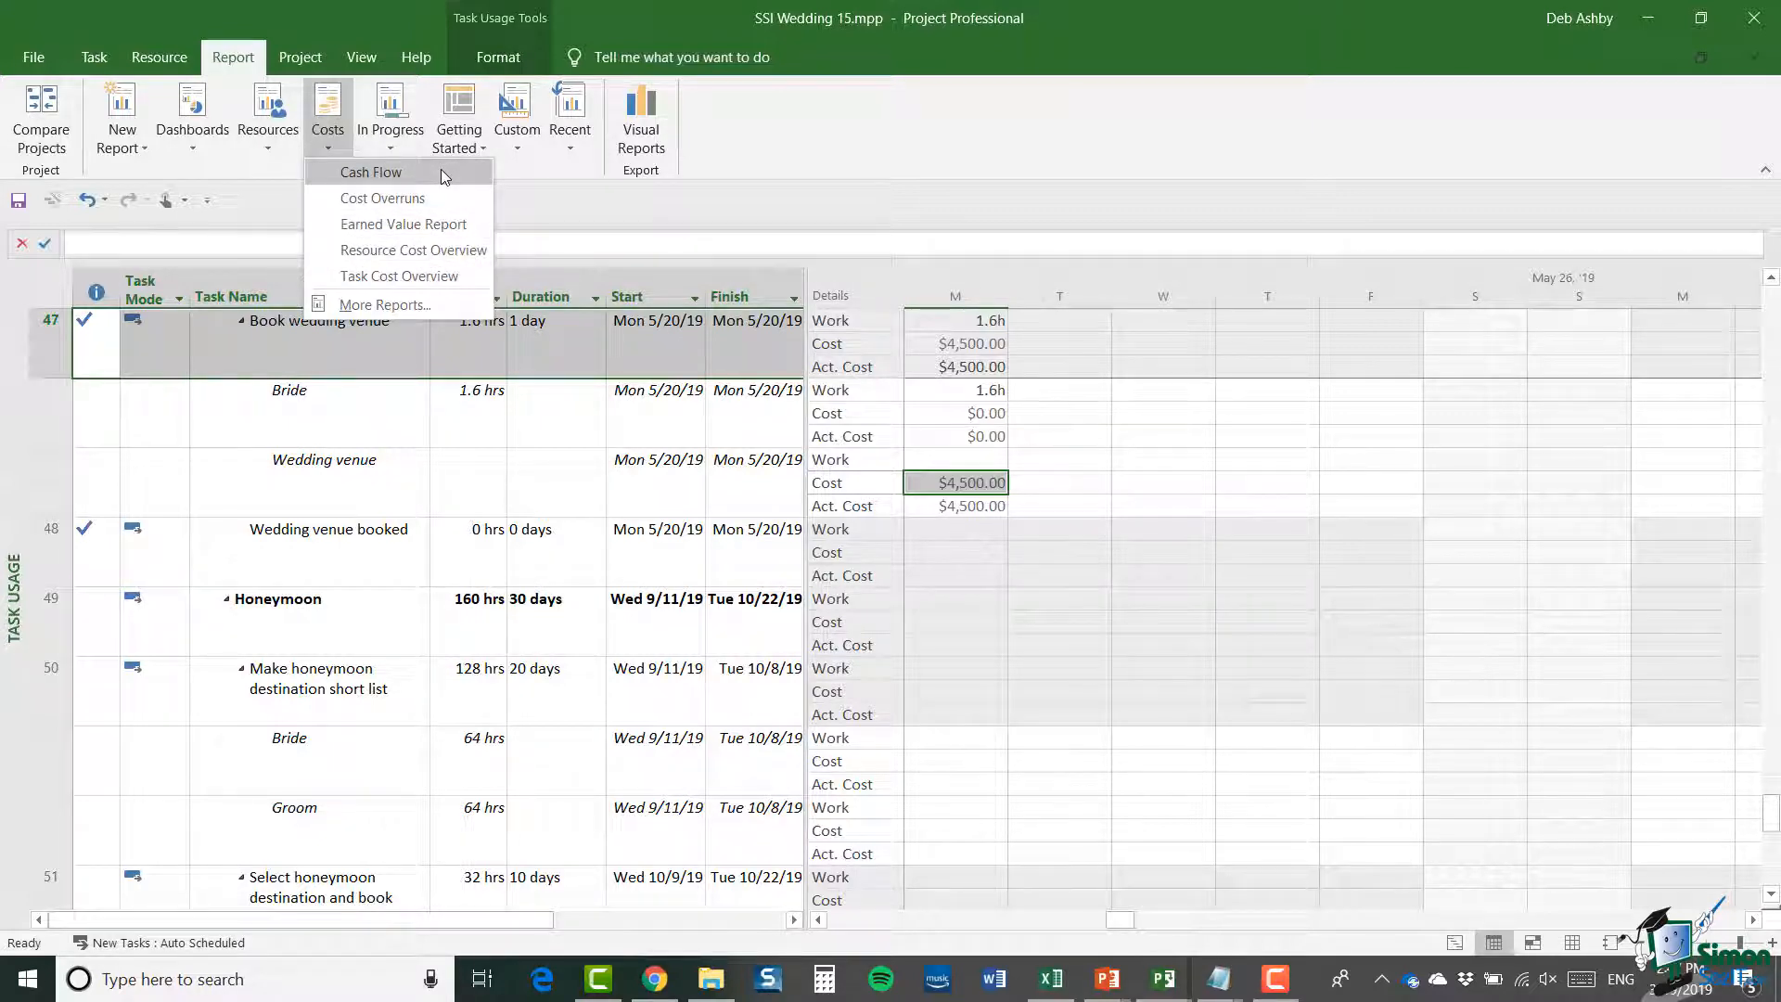
left_click(835, 195)
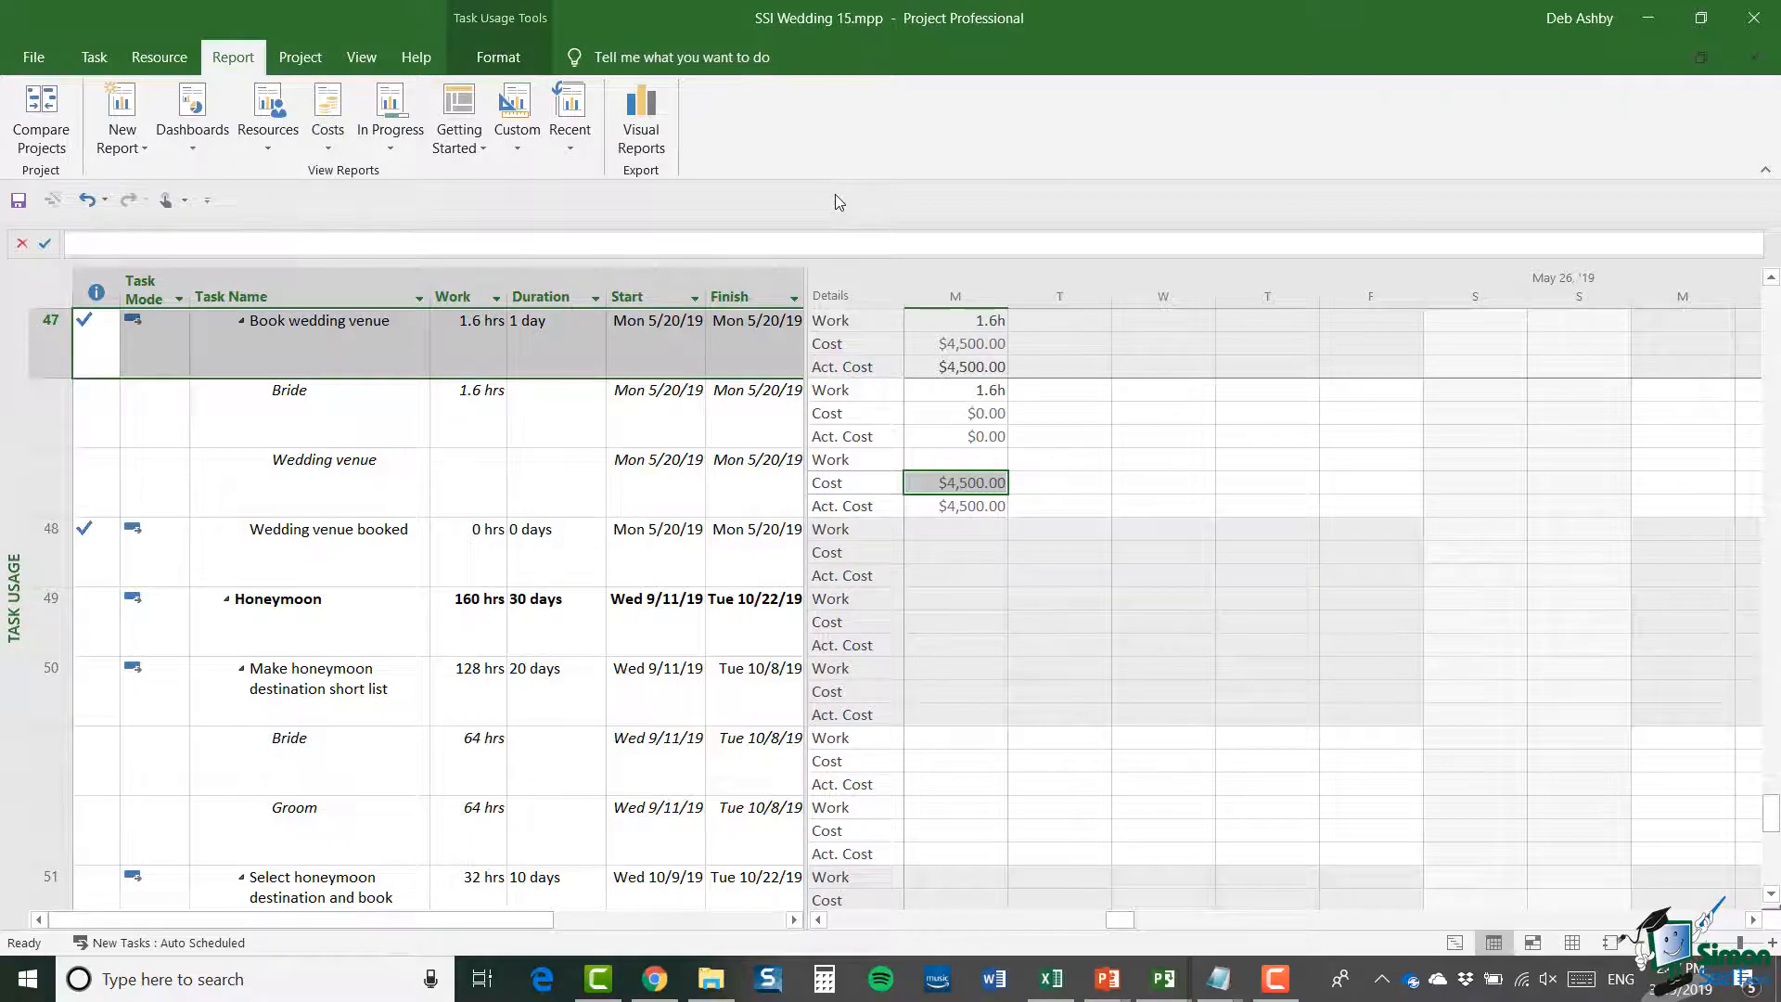